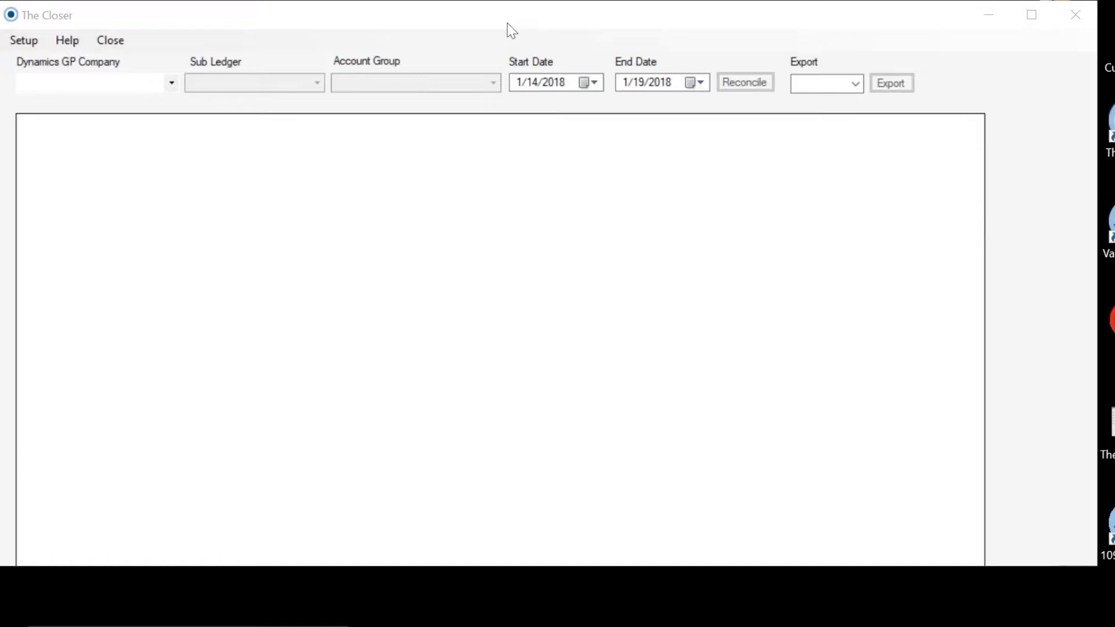
# Step: Open the Control Account Setup window and select Fabrikam, Inc. as the Dynamics GP company
pyautogui.click(28, 34)
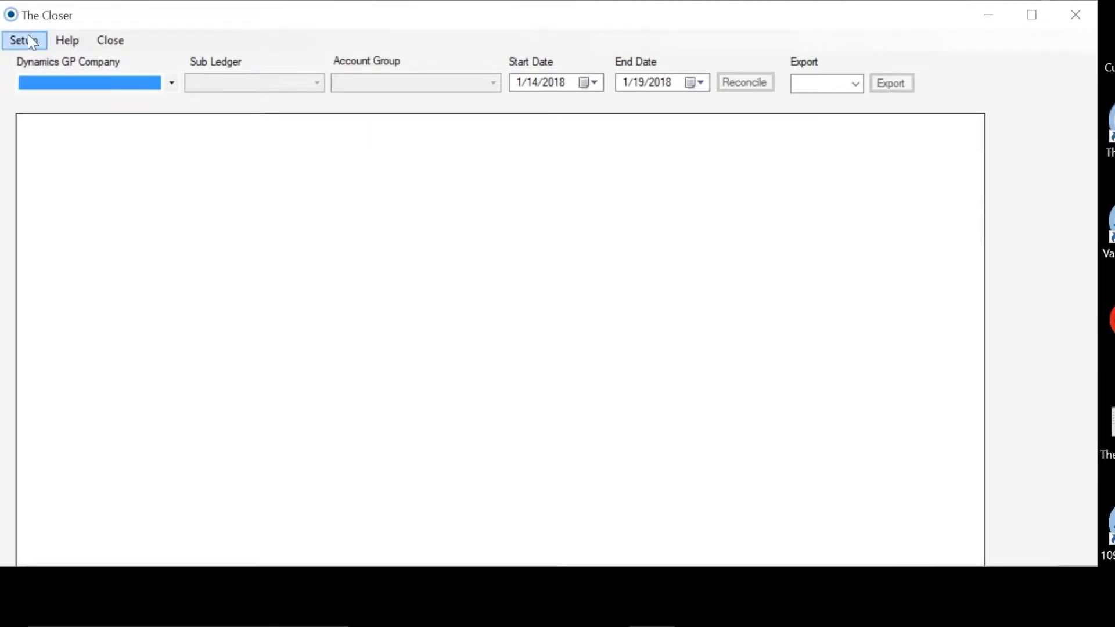
pyautogui.click(29, 43)
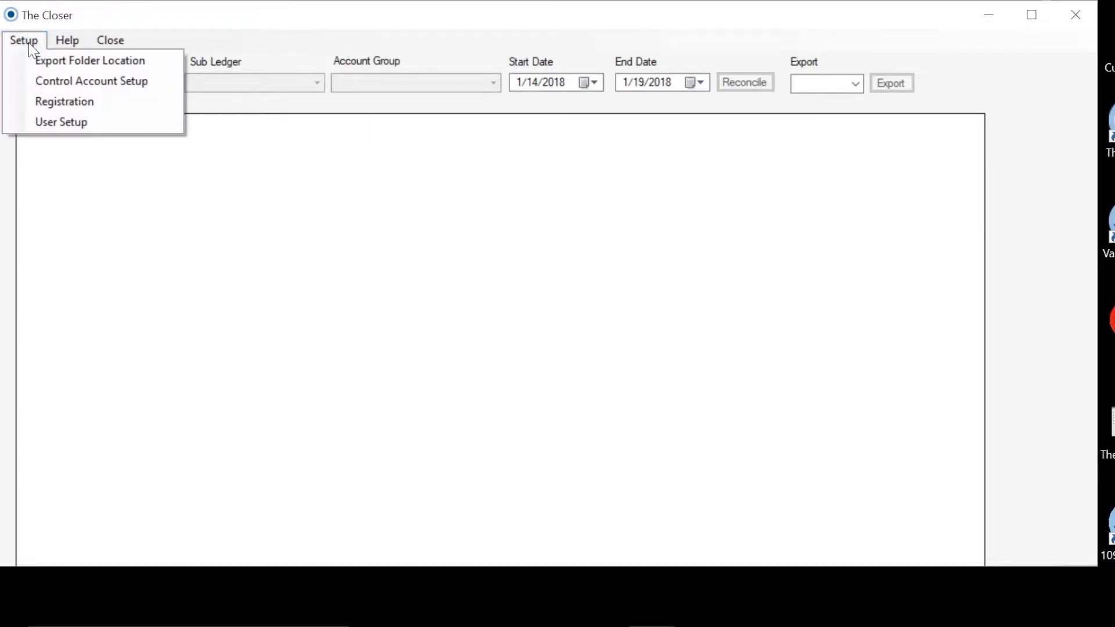
pyautogui.click(57, 87)
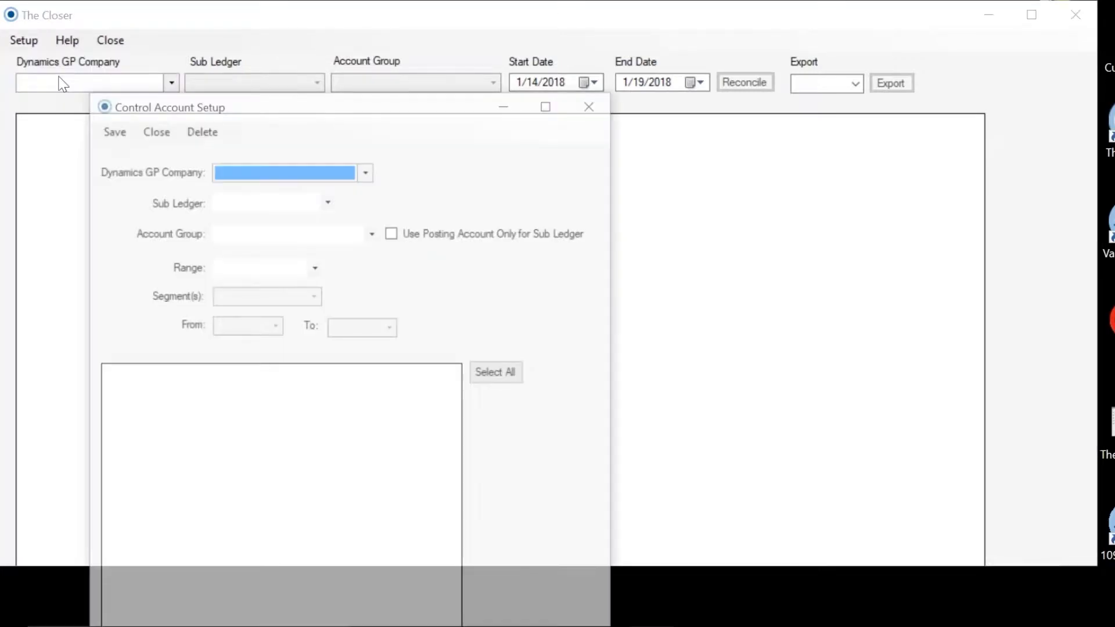
pyautogui.moveTo(359, 113); pyautogui.dragTo(348, 31)
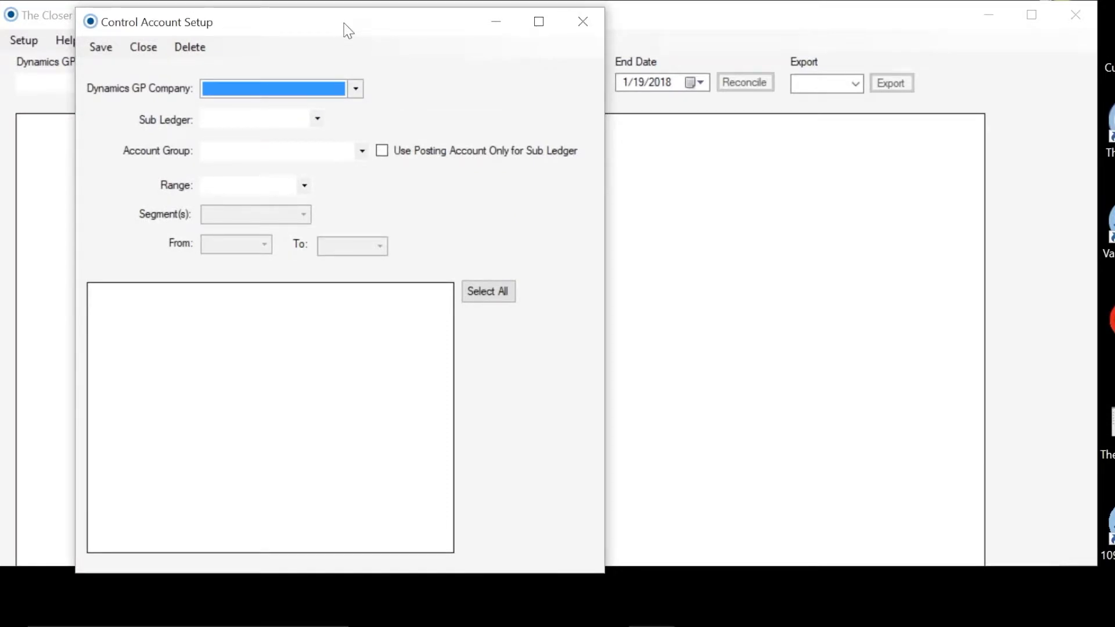
pyautogui.click(357, 89)
pyautogui.click(354, 104)
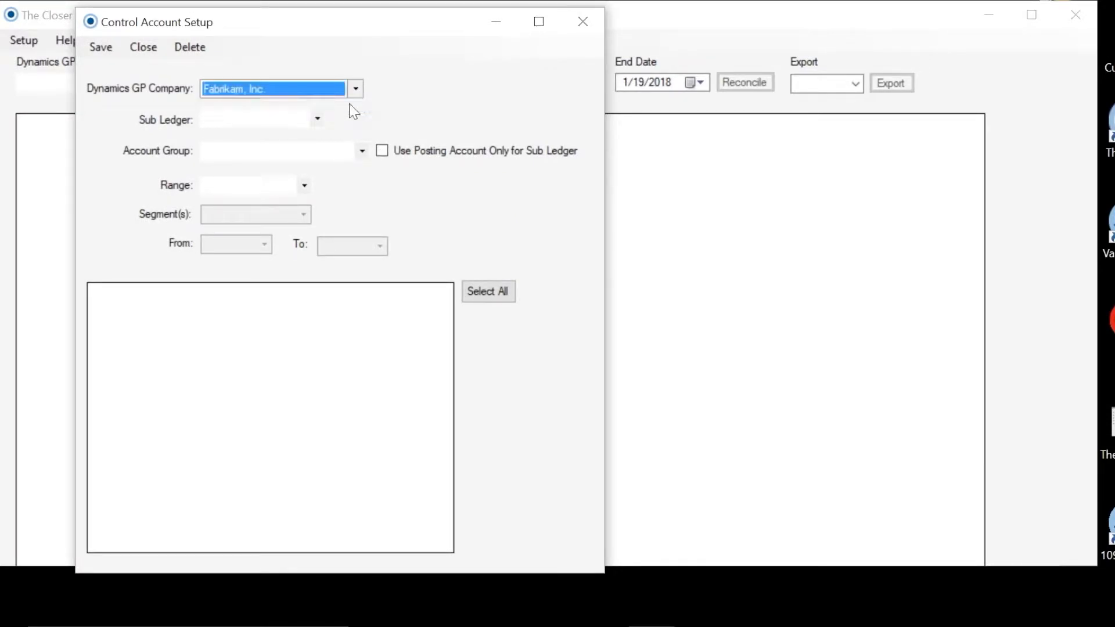
# Step: View the control accounts for the Cash sub ledger's FIRST BANK group using the Account range, and close the setup without saving
pyautogui.click(318, 120)
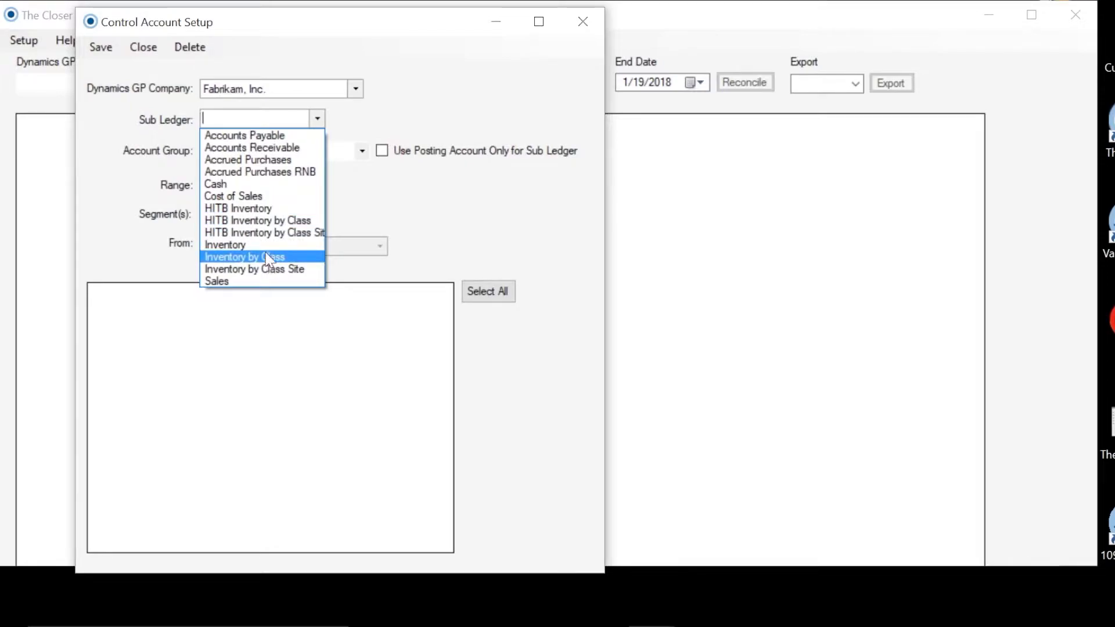
pyautogui.click(257, 185)
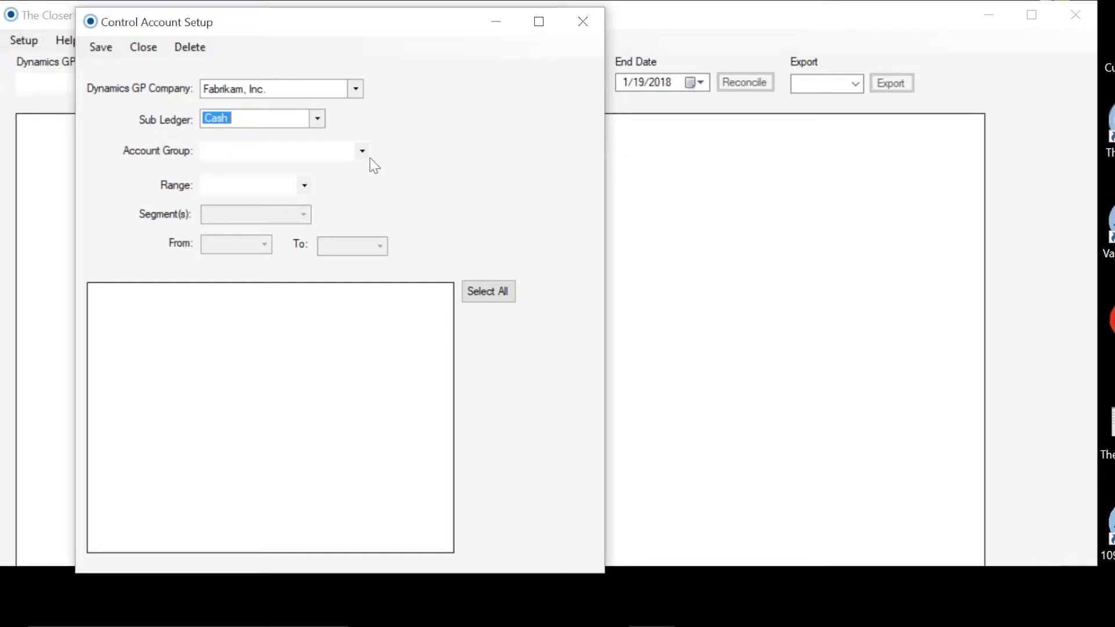
pyautogui.click(364, 156)
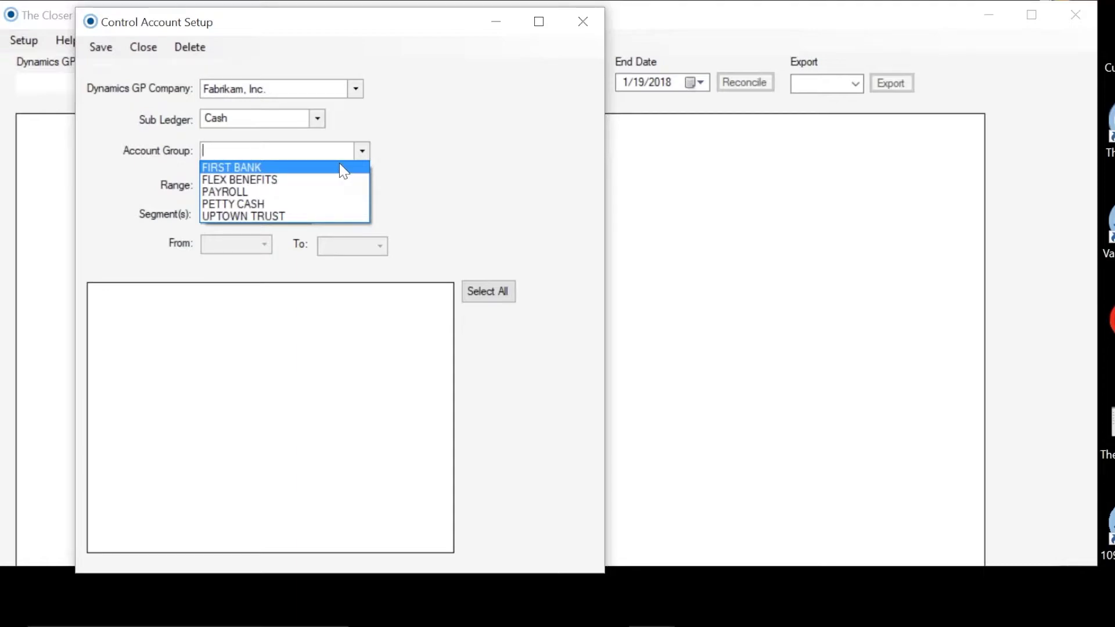
pyautogui.click(344, 169)
pyautogui.click(302, 187)
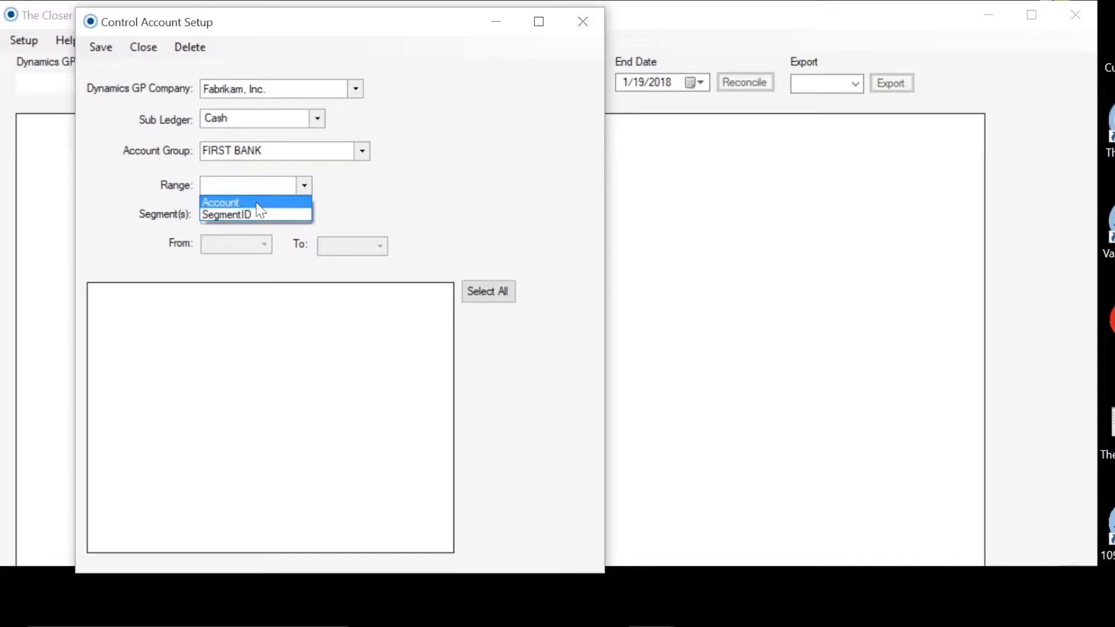
pyautogui.click(257, 203)
pyautogui.click(342, 186)
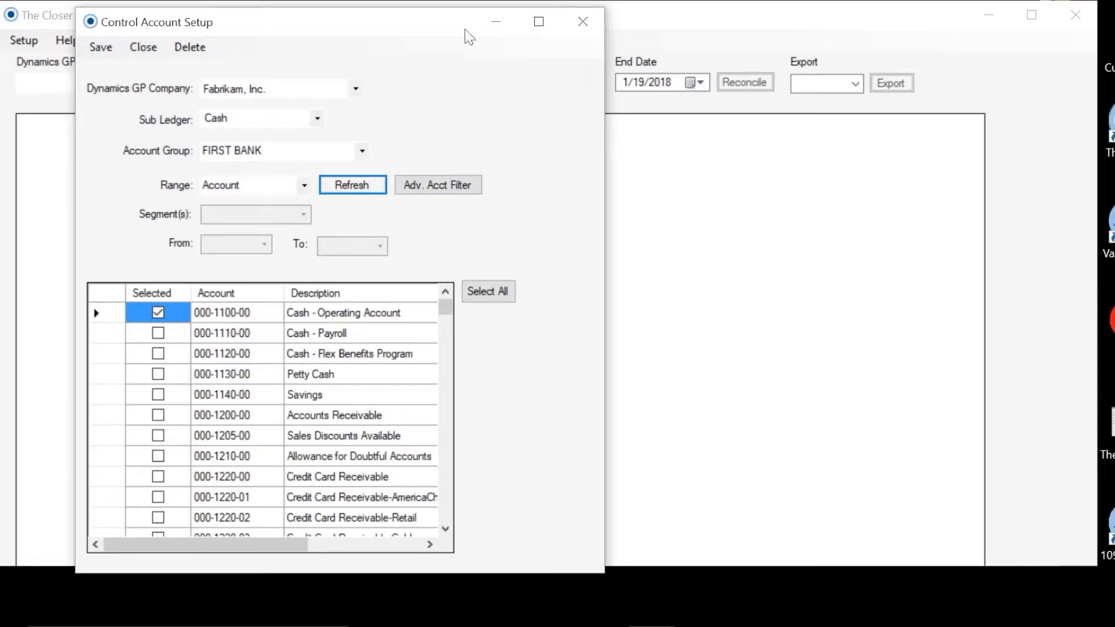
pyautogui.click(596, 27)
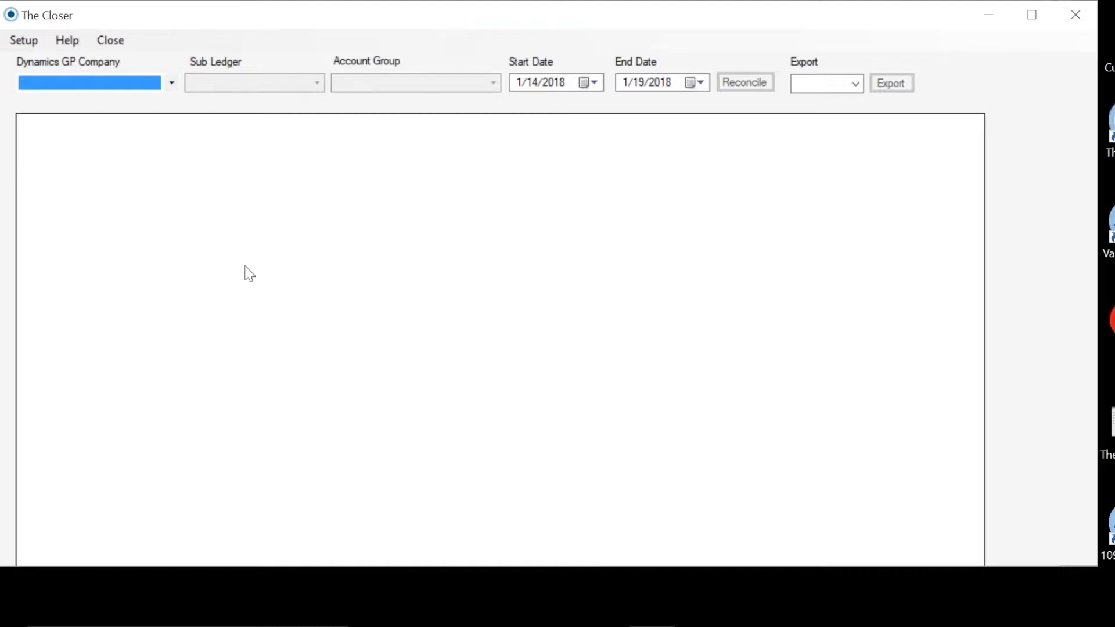
# Step: Set up the reconciliation for Fabrikam, Inc. with the Inventory sub ledger and the All Items account group
pyautogui.click(172, 85)
pyautogui.click(162, 99)
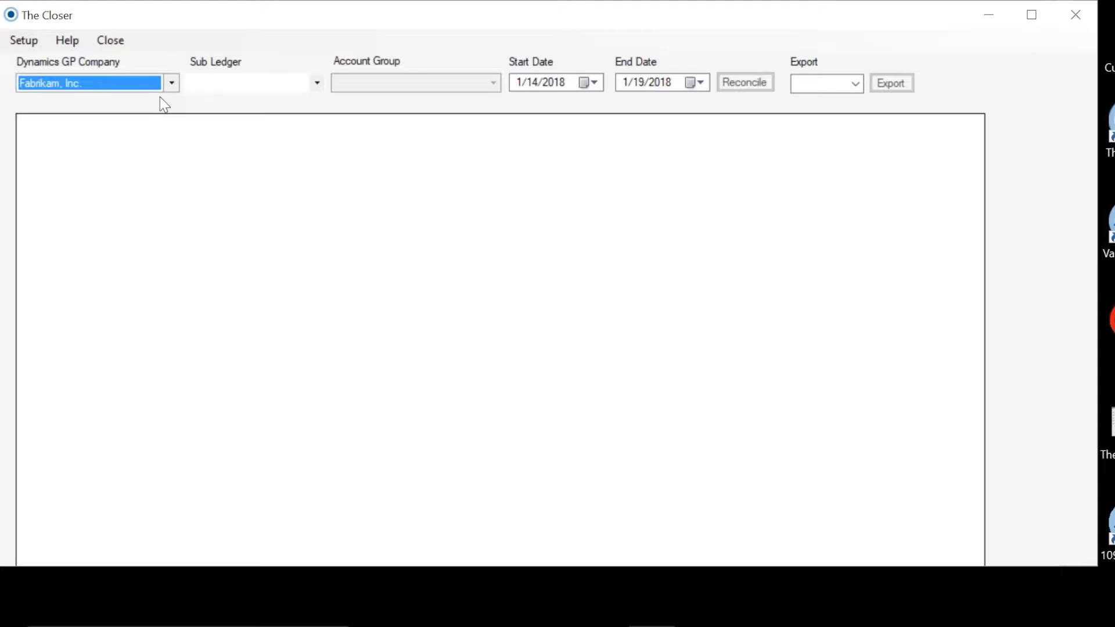
pyautogui.click(318, 84)
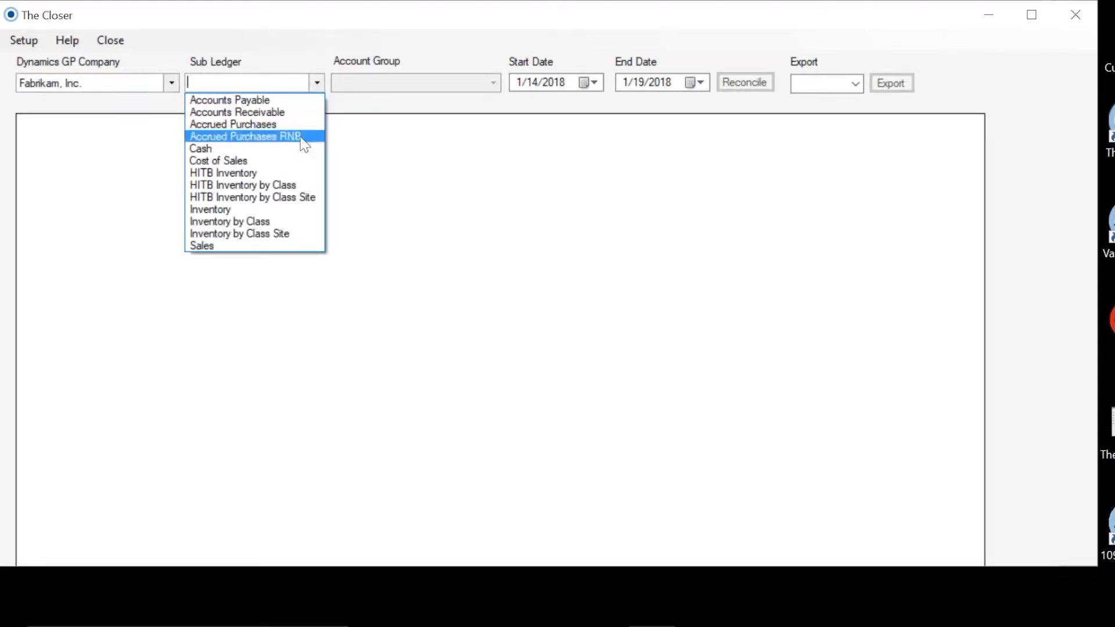
pyautogui.click(294, 209)
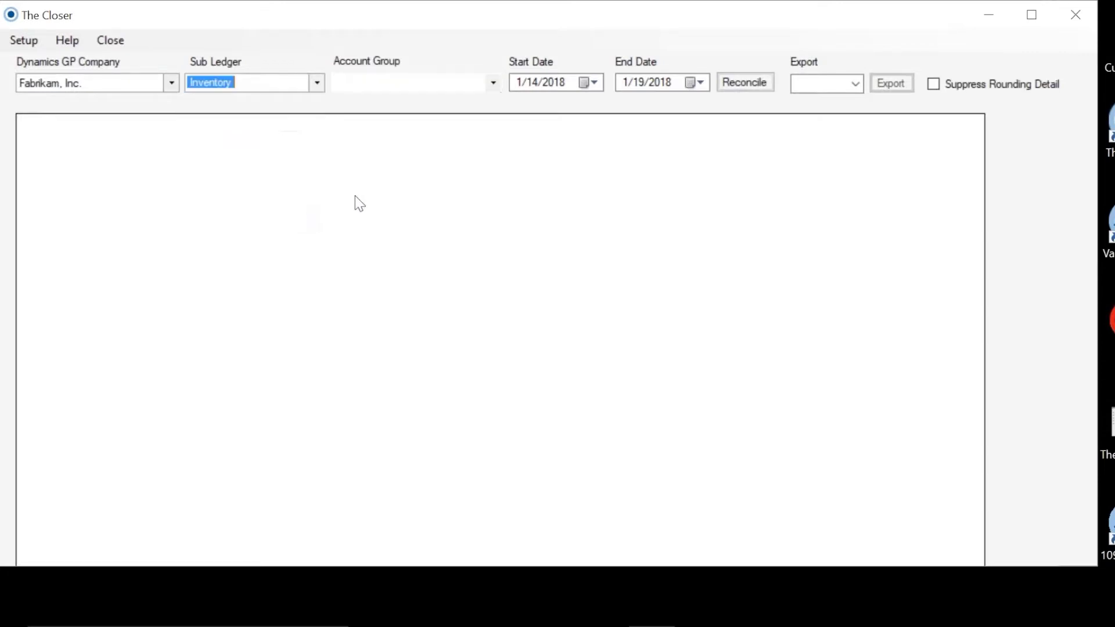
pyautogui.click(493, 83)
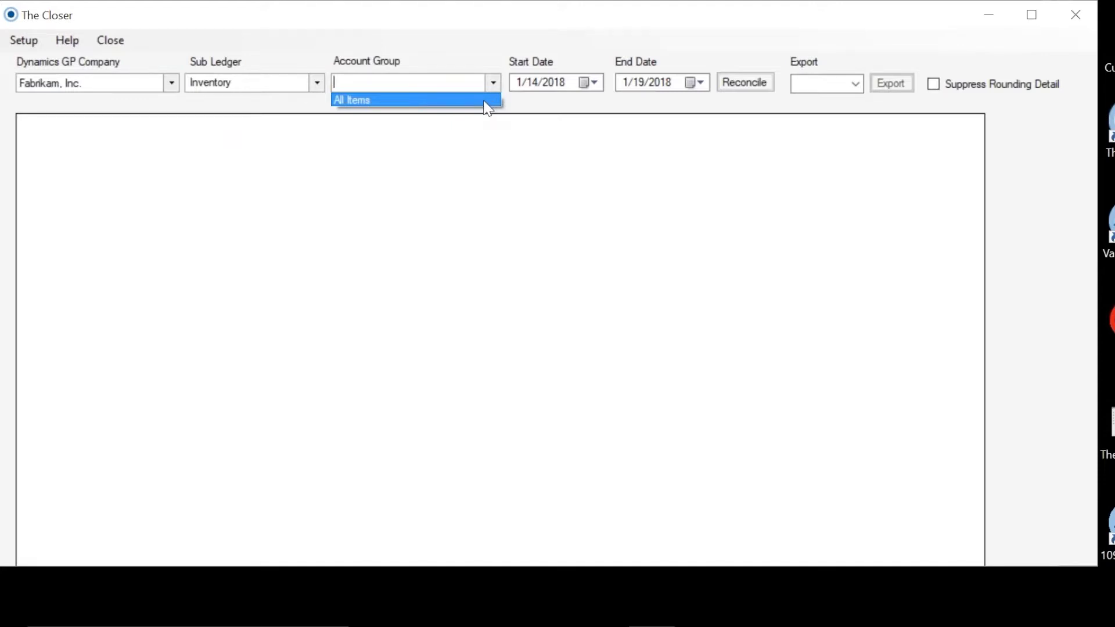
pyautogui.click(486, 102)
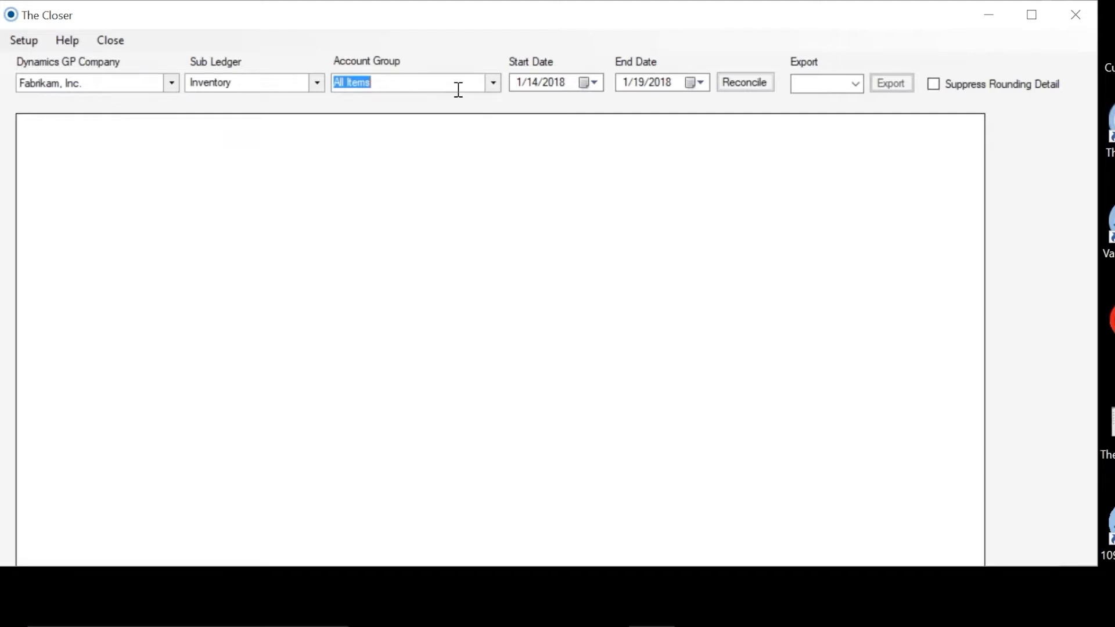
# Step: Set the reconciliation period from 1/1/2017 to 12/31/2017
pyautogui.click(598, 86)
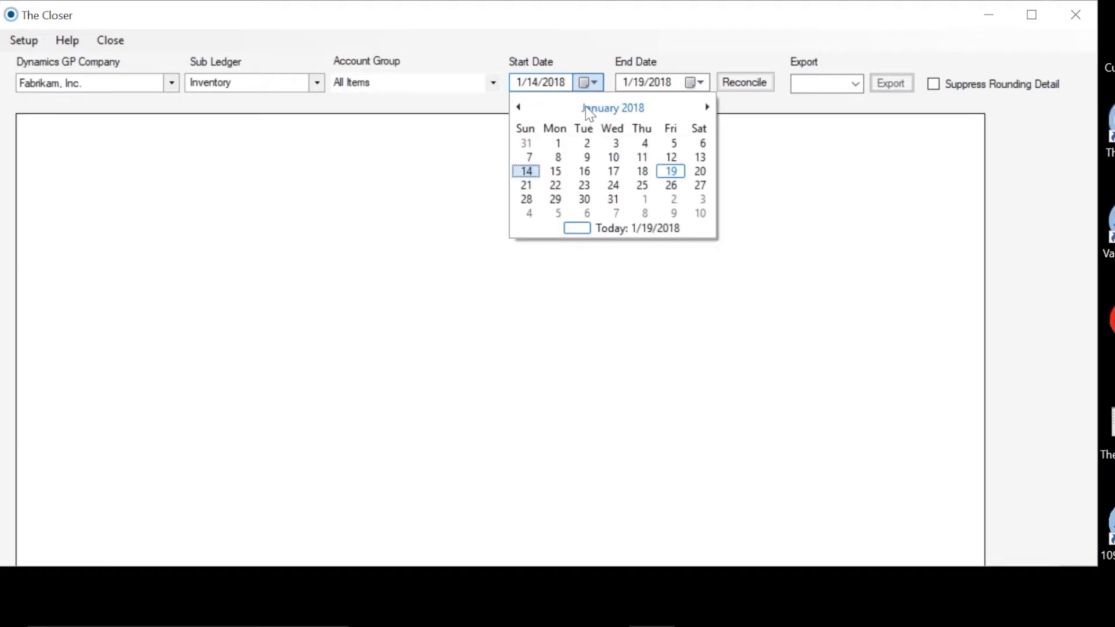
pyautogui.click(589, 110)
pyautogui.click(519, 108)
pyautogui.click(529, 135)
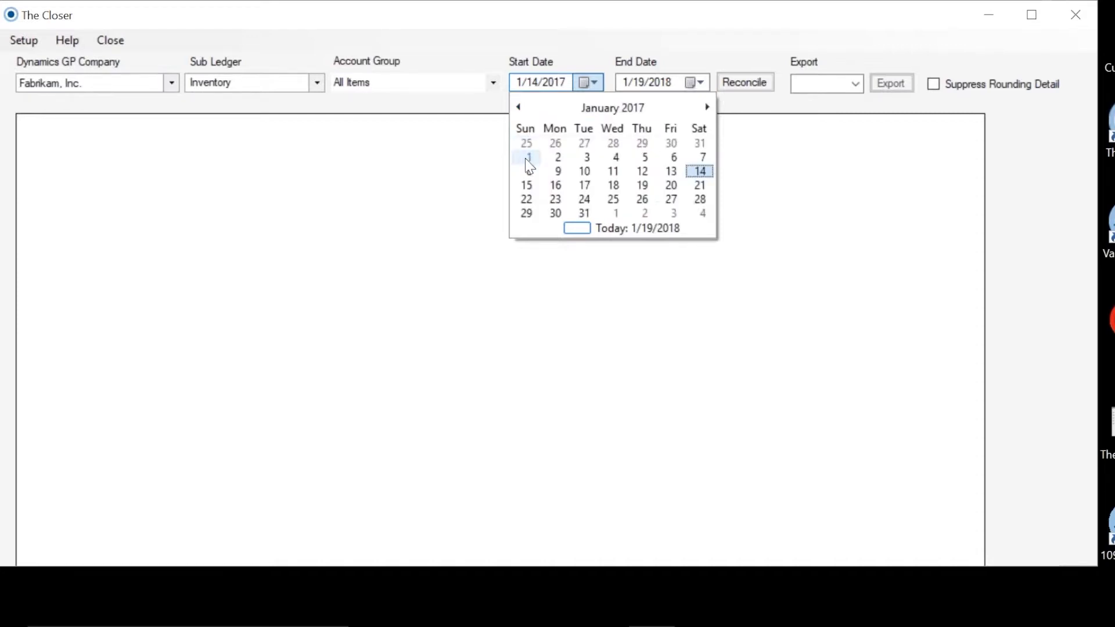
pyautogui.click(527, 161)
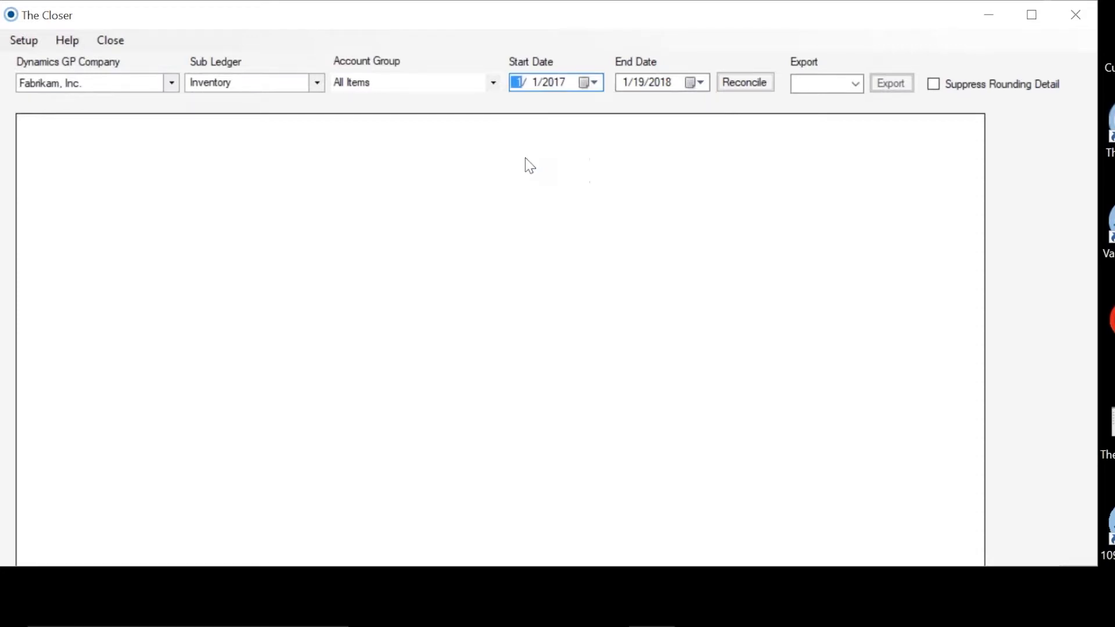
pyautogui.click(702, 85)
pyautogui.click(637, 142)
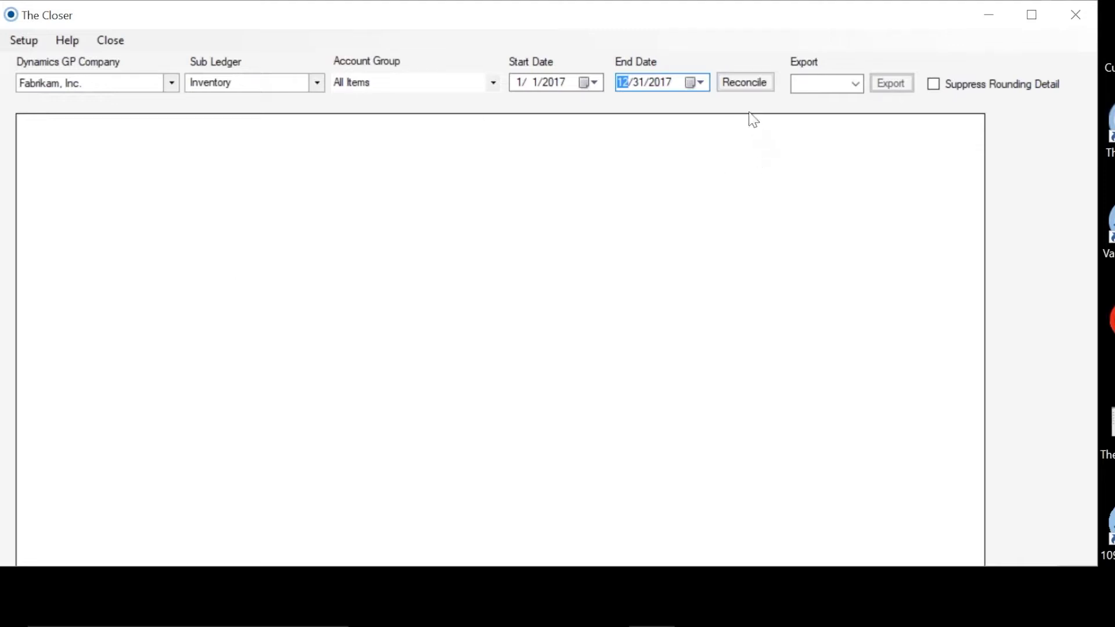
# Step: Run the reconciliation, widen the window and narrow the Sub Document column to fit the Variance column
pyautogui.click(746, 90)
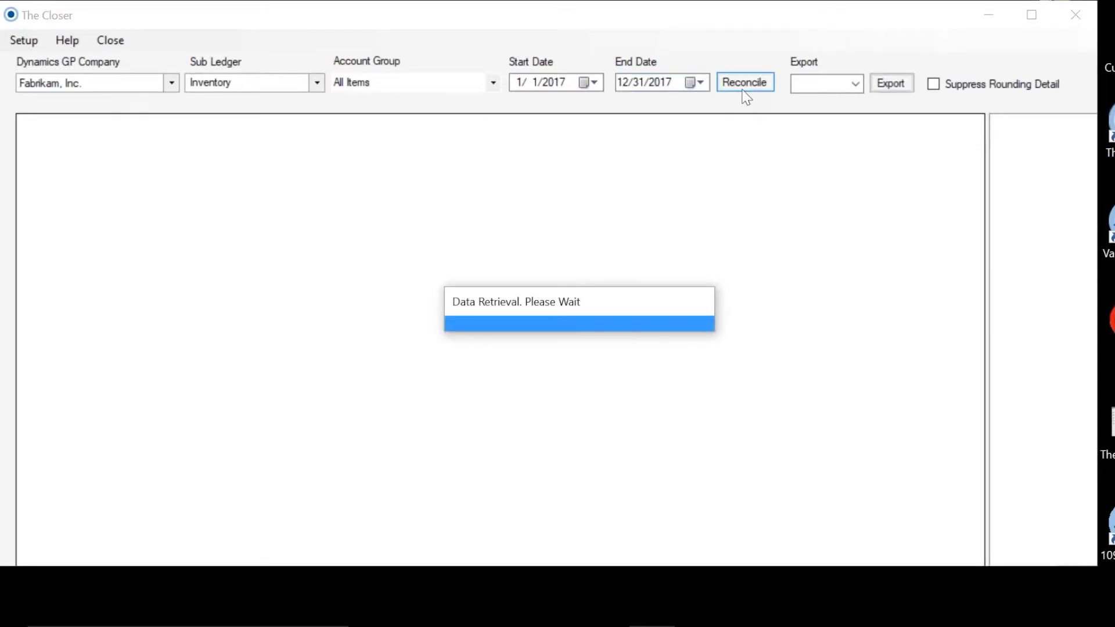
pyautogui.moveTo(1099, 72); pyautogui.dragTo(1114, 73)
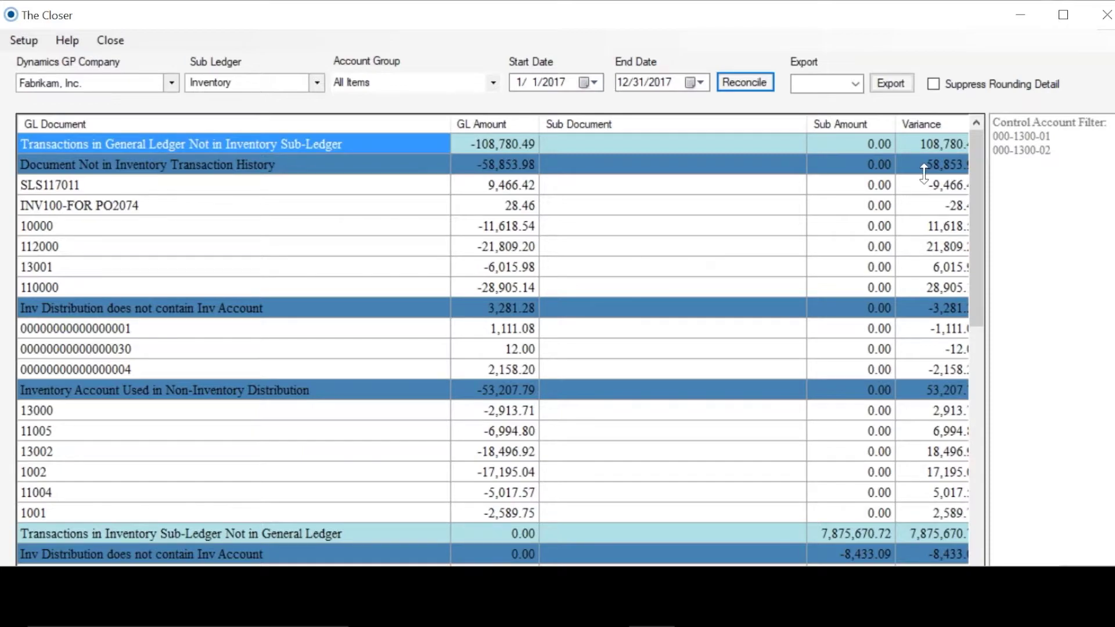
pyautogui.moveTo(806, 122); pyautogui.dragTo(782, 122)
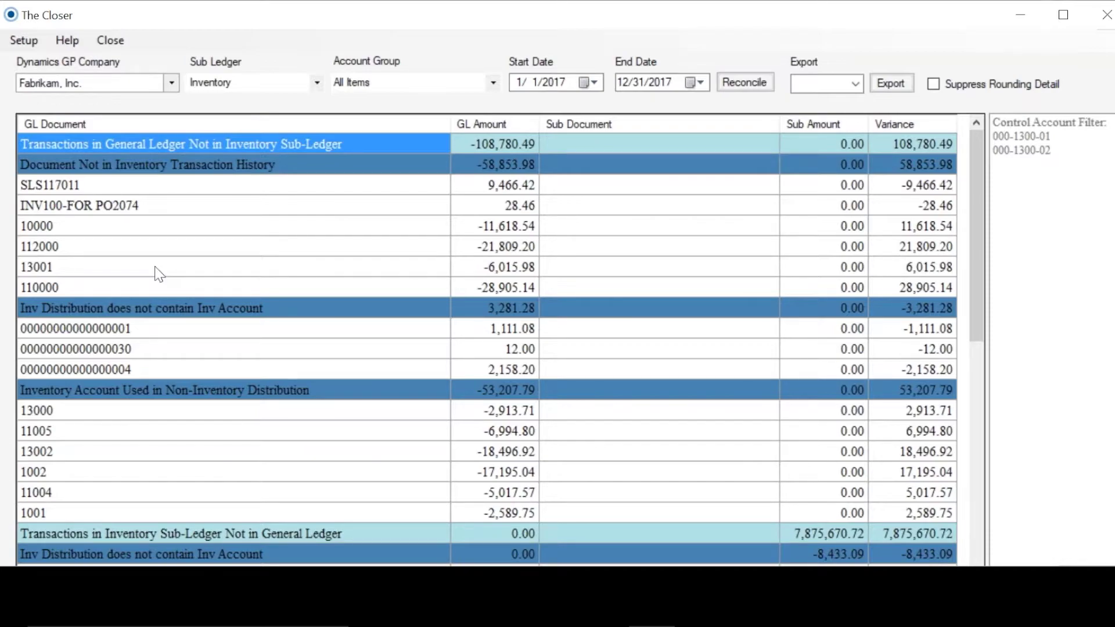
# Step: Look over the reconciliation results from the unmatched general ledger transactions down to the Grand Total row
pyautogui.click(158, 206)
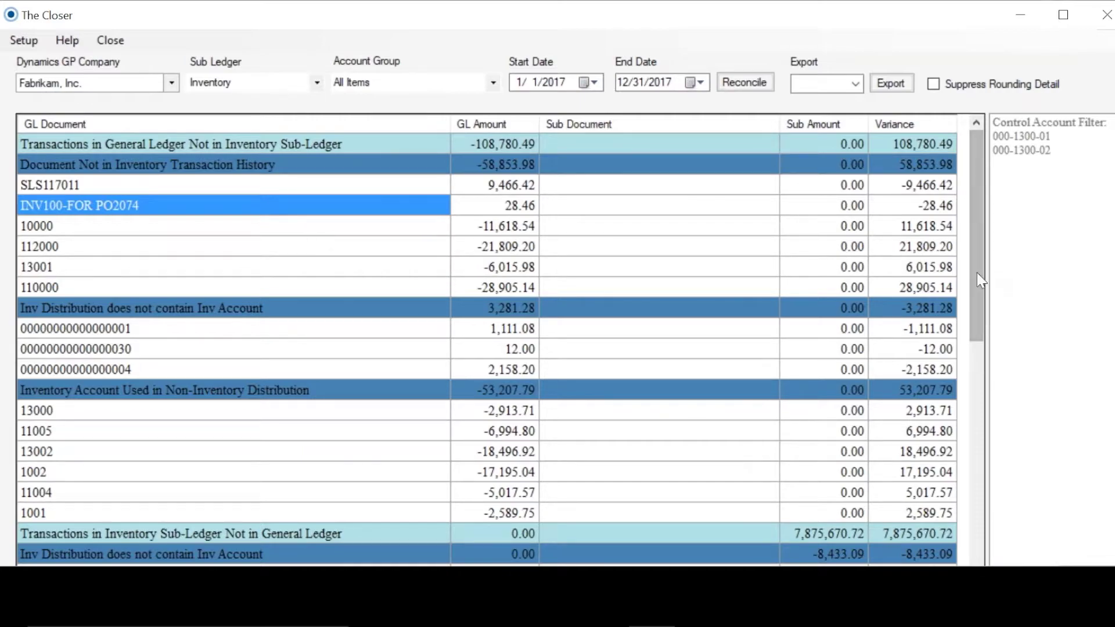
pyautogui.moveTo(970, 300); pyautogui.dragTo(970, 537)
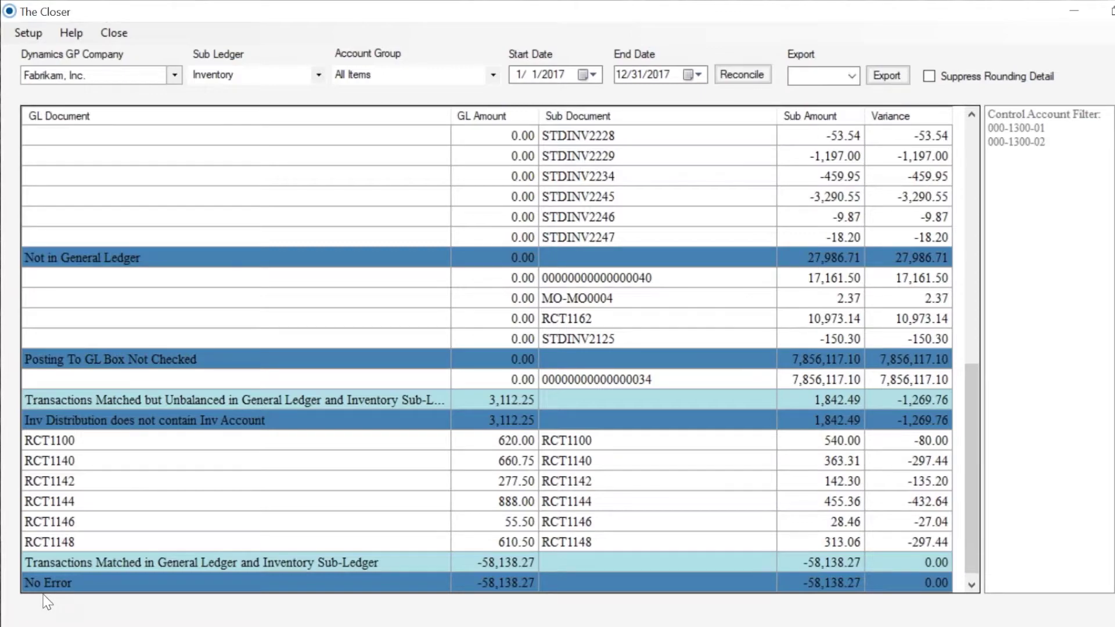
pyautogui.scroll(-1, 131, 590)
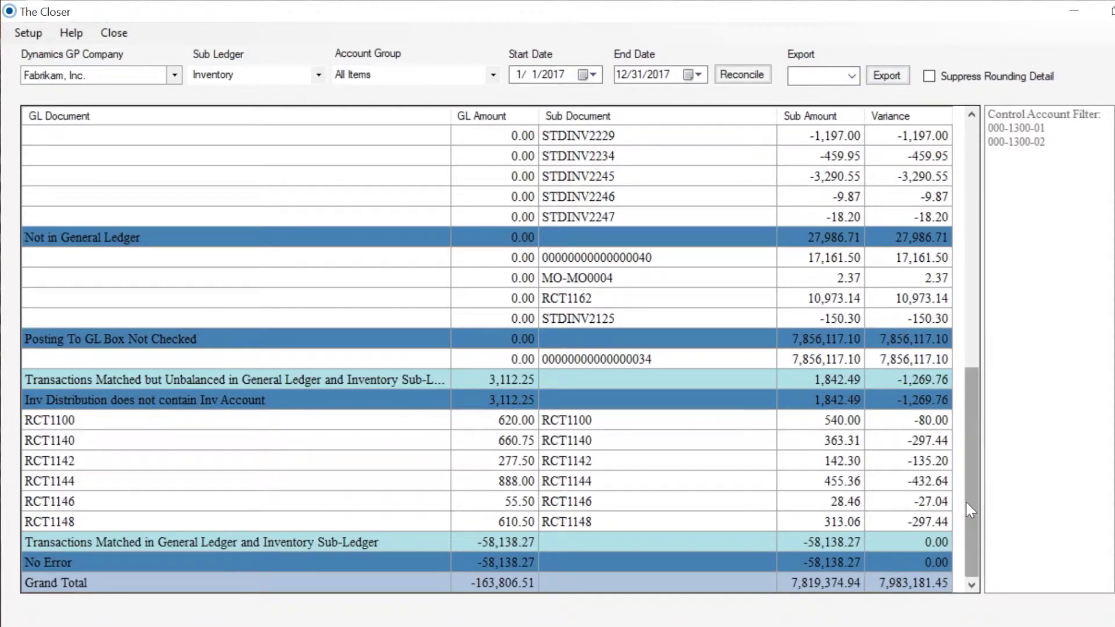
pyautogui.moveTo(965, 500); pyautogui.dragTo(968, 244)
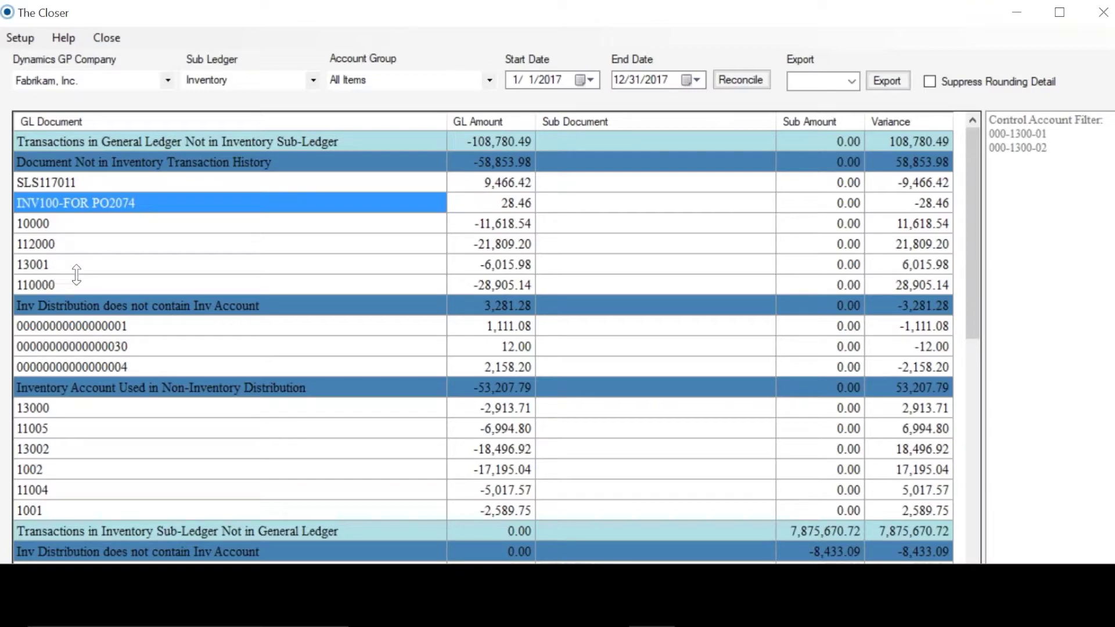
# Step: Examine the variance categories one by one, from general ledger documents missing in the inventory sub-ledger to the matched but unbalanced transactions
pyautogui.click(482, 266)
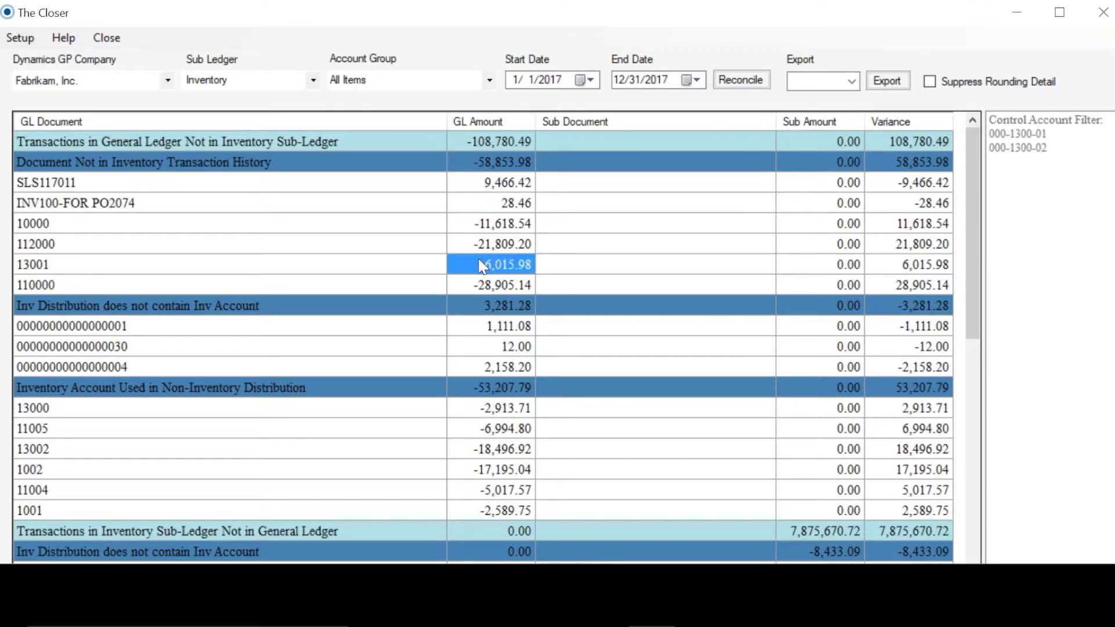
pyautogui.click(194, 272)
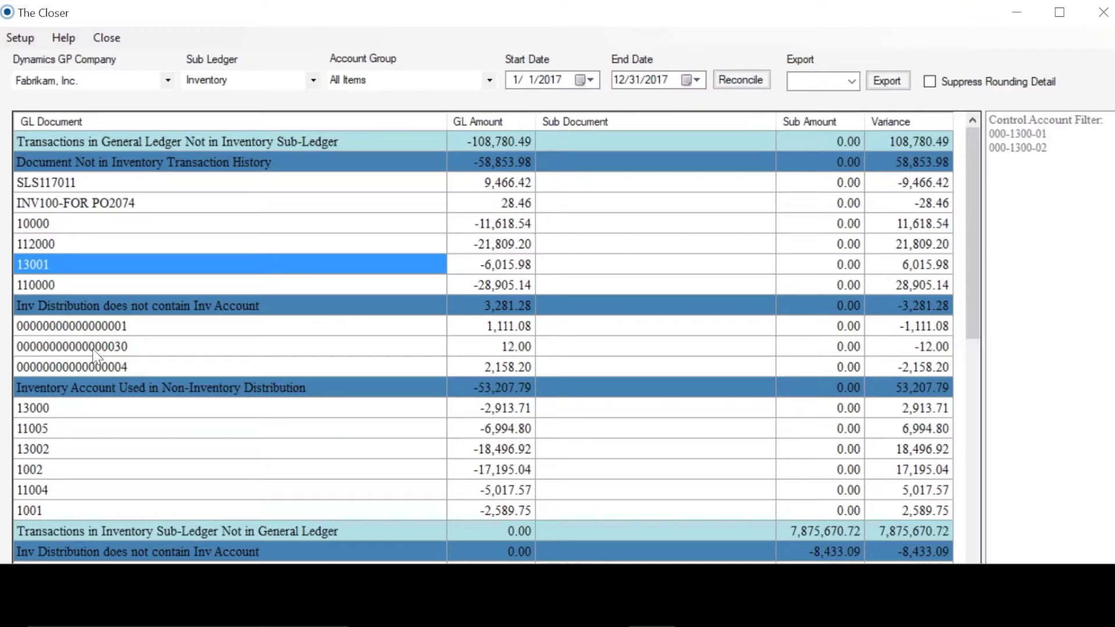
pyautogui.scroll(-1, 205, 440)
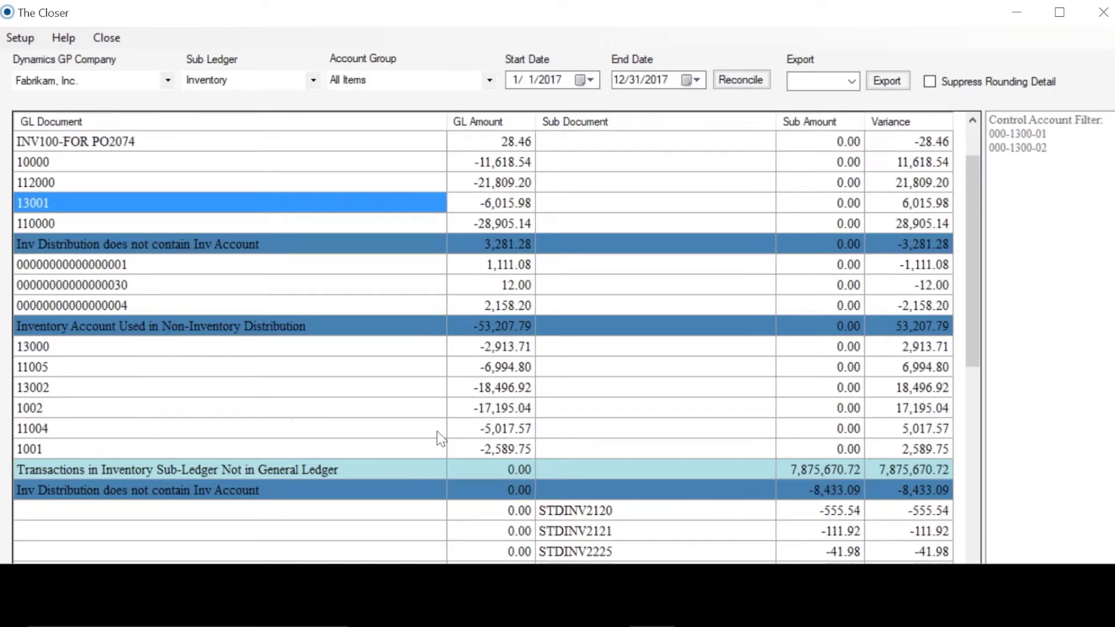
pyautogui.scroll(-2, 420, 438)
pyautogui.scroll(-1, 419, 439)
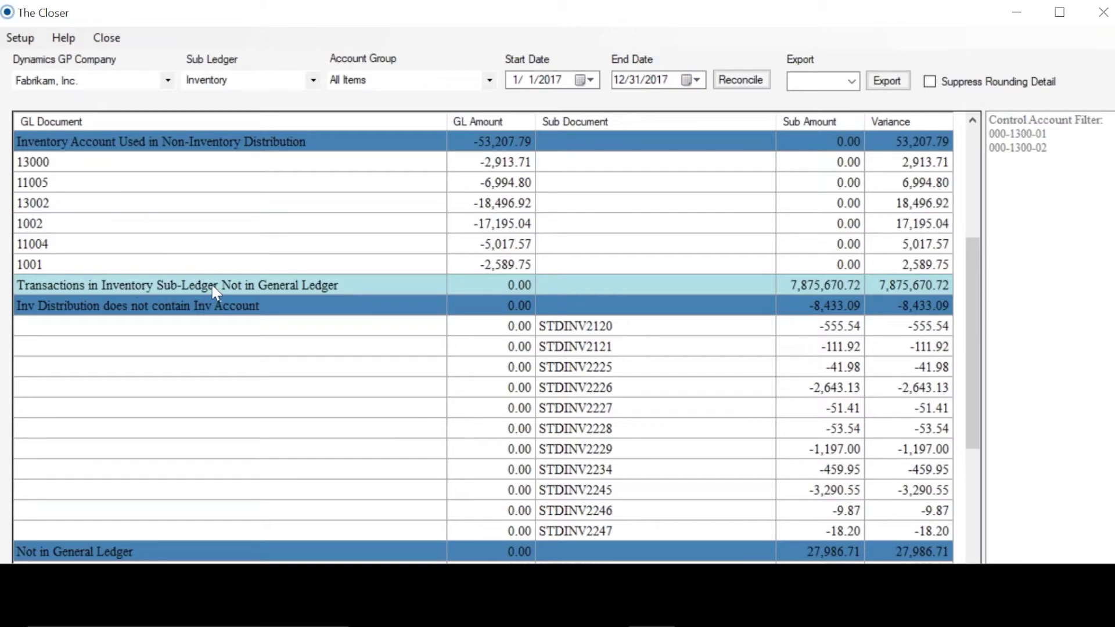
pyautogui.scroll(-1, 288, 380)
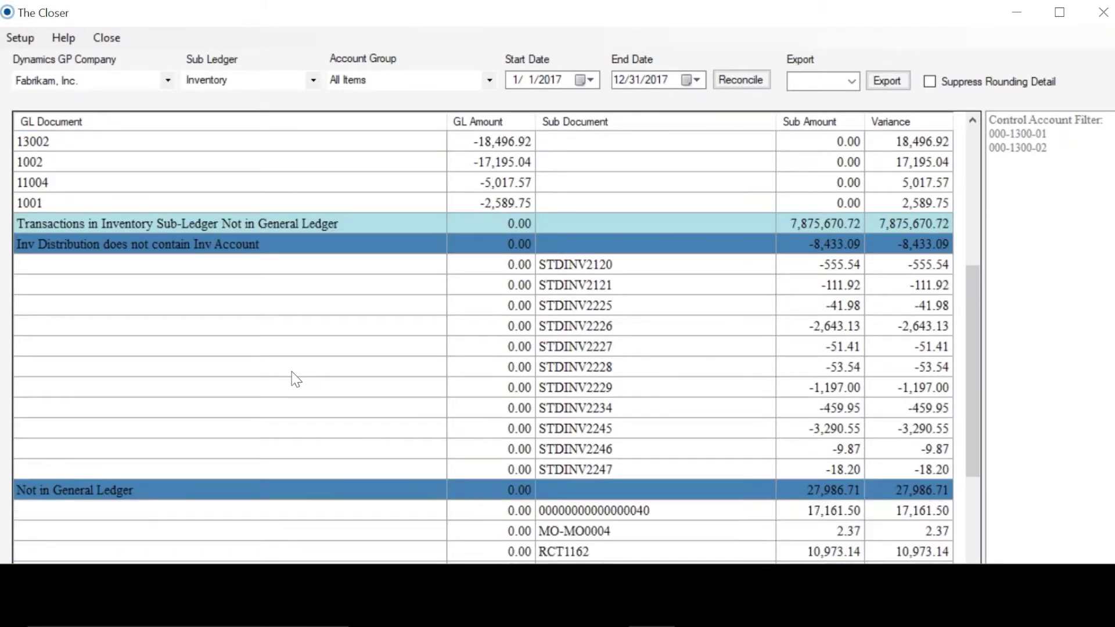
pyautogui.click(78, 250)
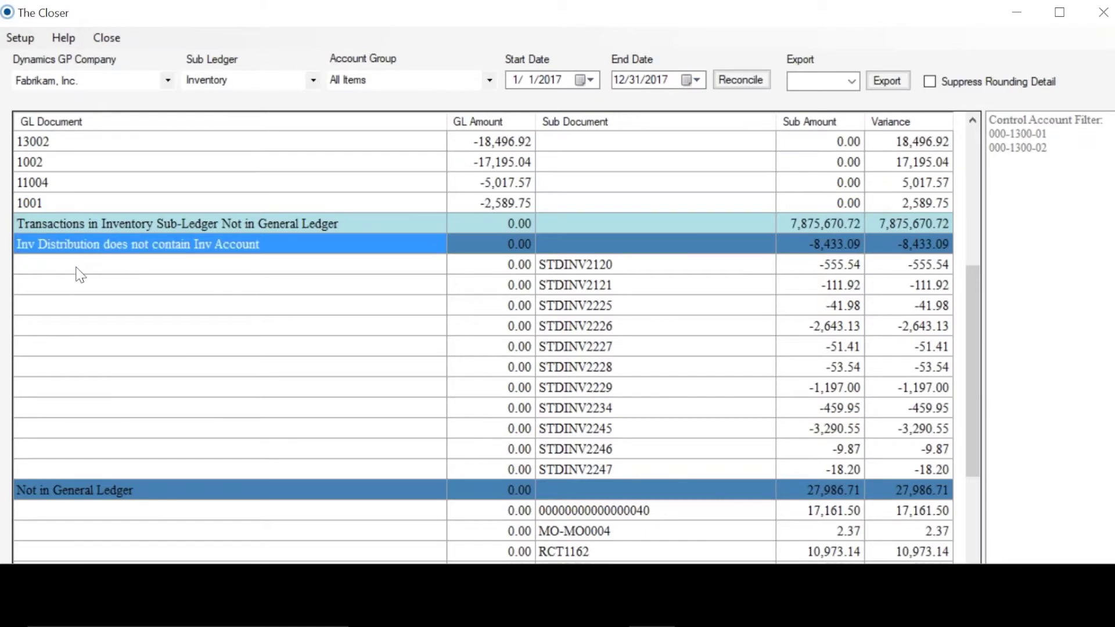
pyautogui.scroll(-2, 260, 360)
pyautogui.click(198, 367)
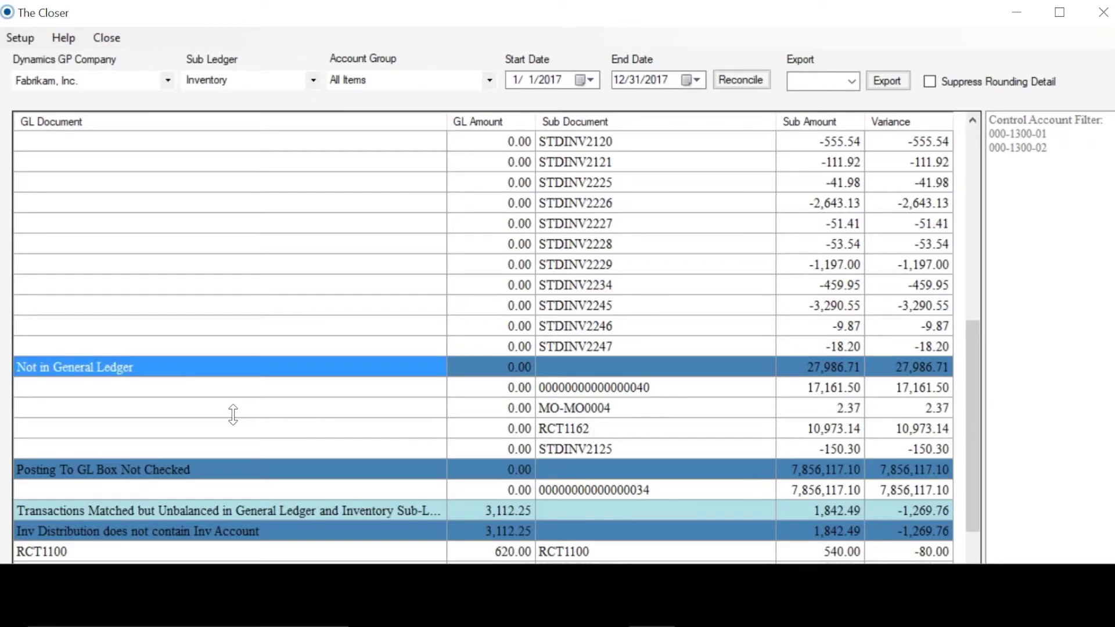
pyautogui.scroll(-2, 232, 413)
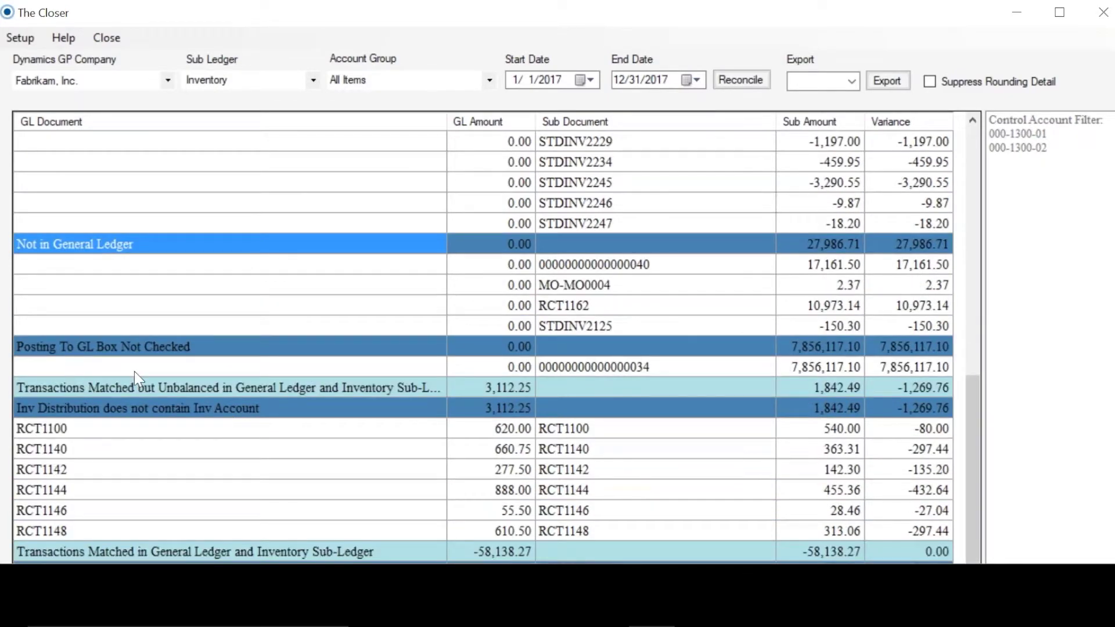
# Step: Examine the Posting To GL Box Not Checked category and the No Error category of matched transactions above the Grand Total
pyautogui.click(92, 351)
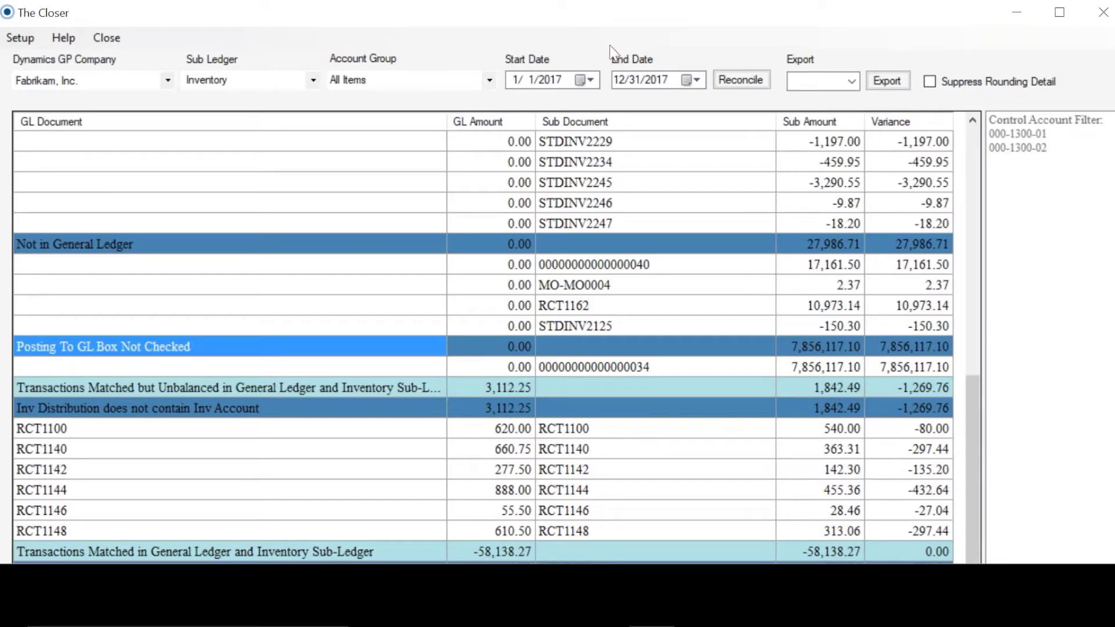
pyautogui.moveTo(588, 23); pyautogui.dragTo(597, 5)
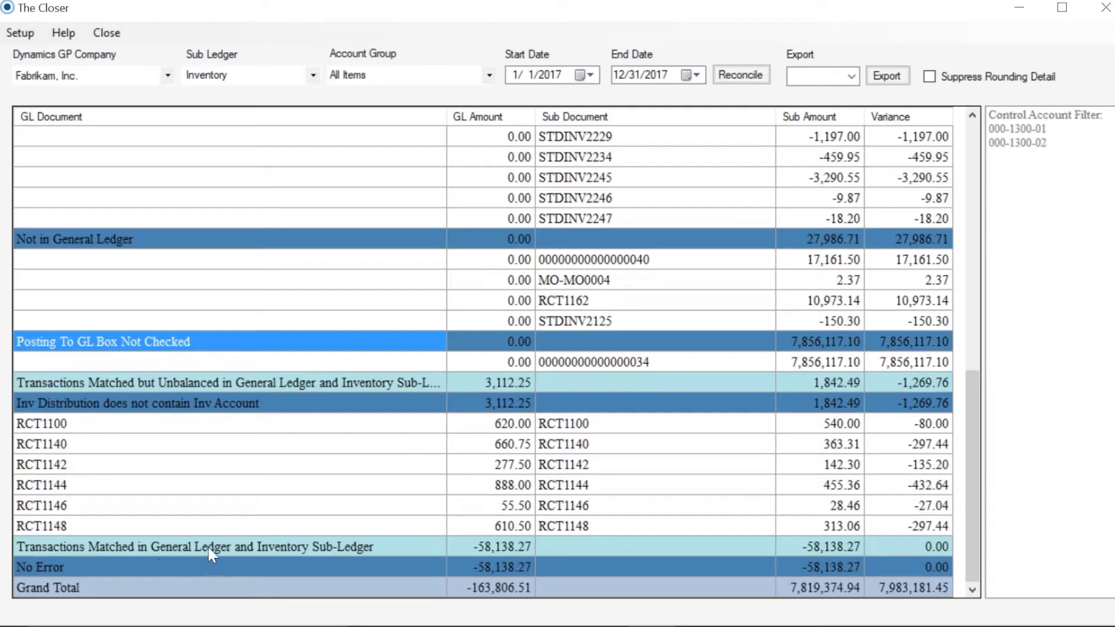
pyautogui.click(55, 567)
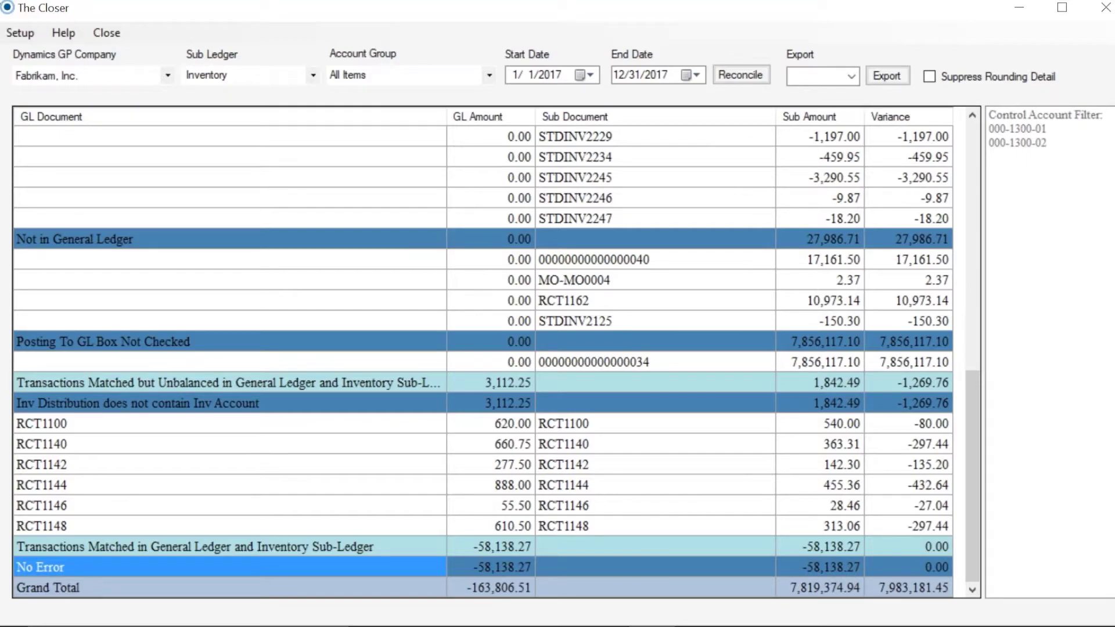
# Step: Reconcile the Accounts Payable sub-ledger for the All Vendors account group over the same period
pyautogui.moveTo(0, 1); pyautogui.dragTo(20, 29)
pyautogui.moveTo(130, 25); pyautogui.dragTo(107, 1)
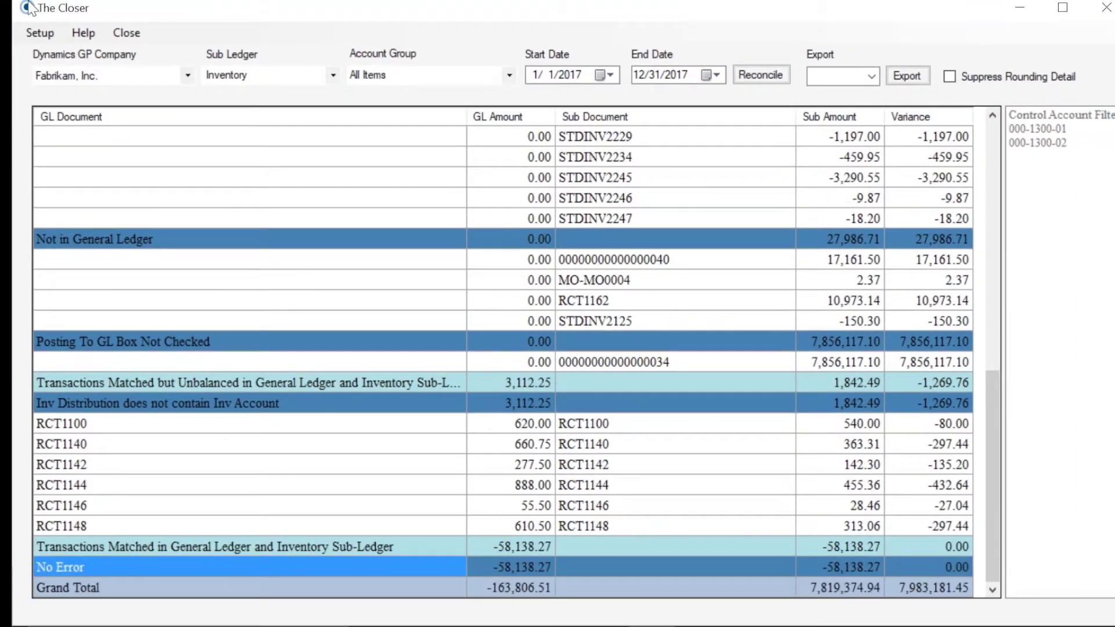
pyautogui.moveTo(270, 65); pyautogui.dragTo(202, 15)
pyautogui.click(316, 84)
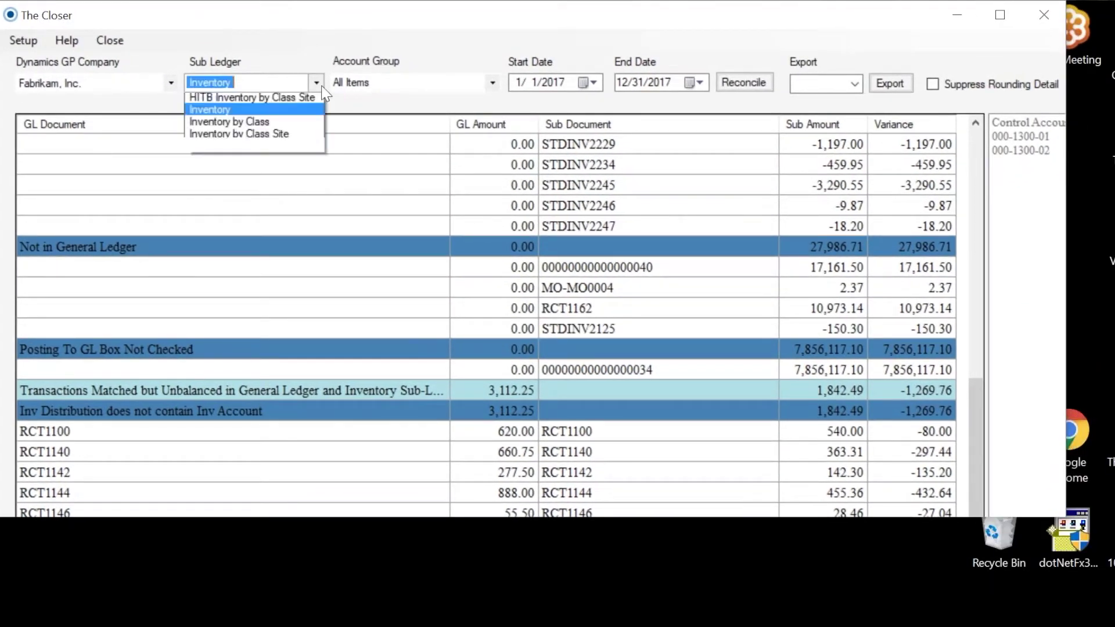
pyautogui.click(310, 100)
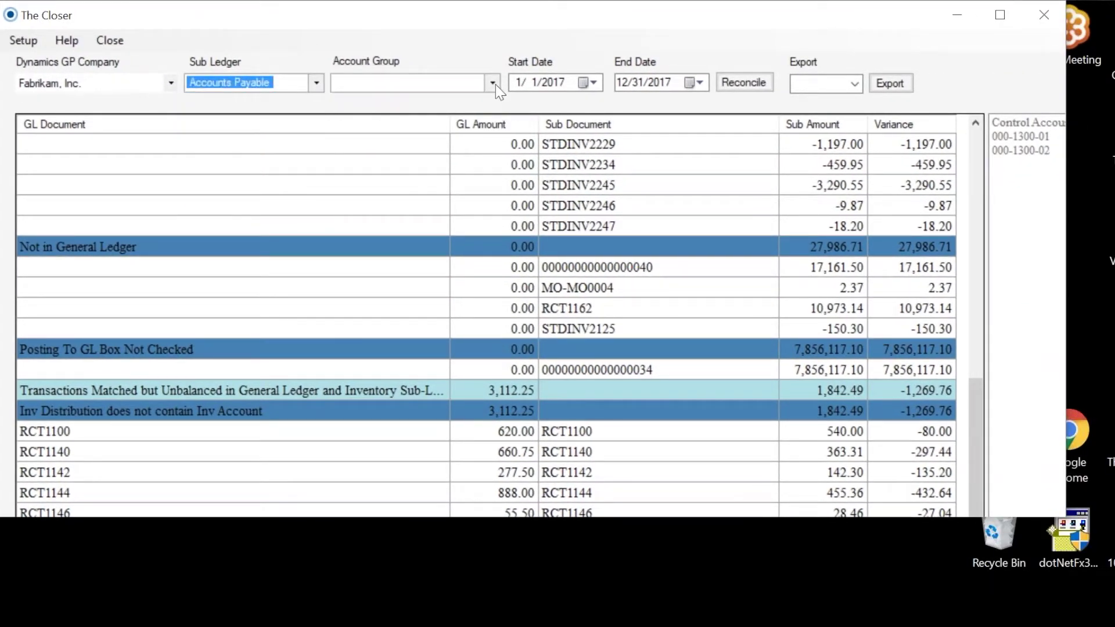
pyautogui.click(494, 85)
pyautogui.click(493, 101)
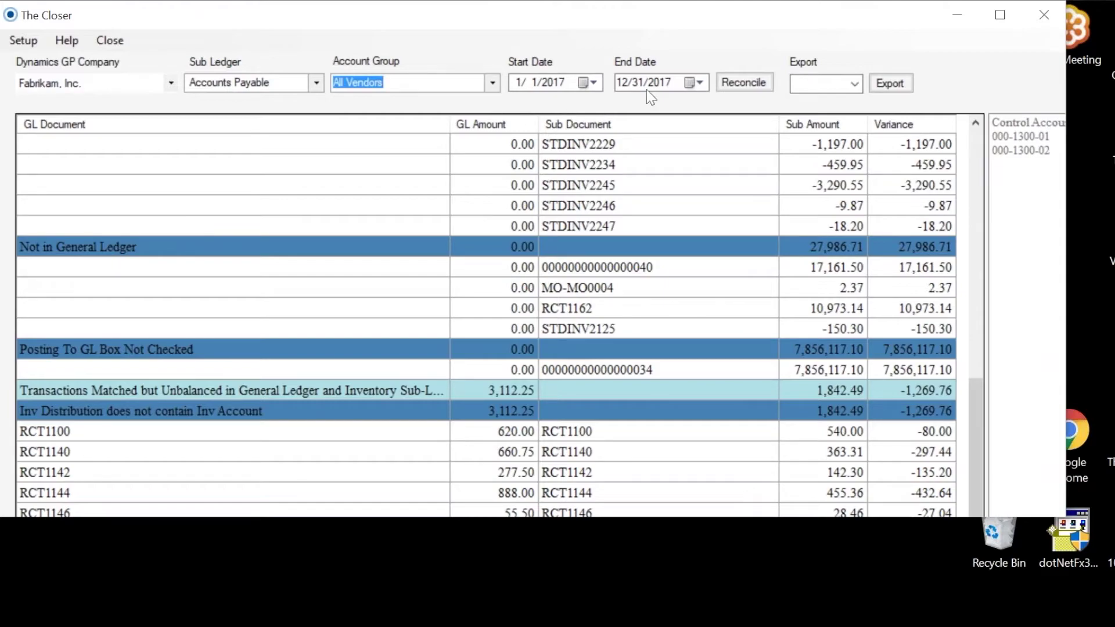
pyautogui.click(730, 85)
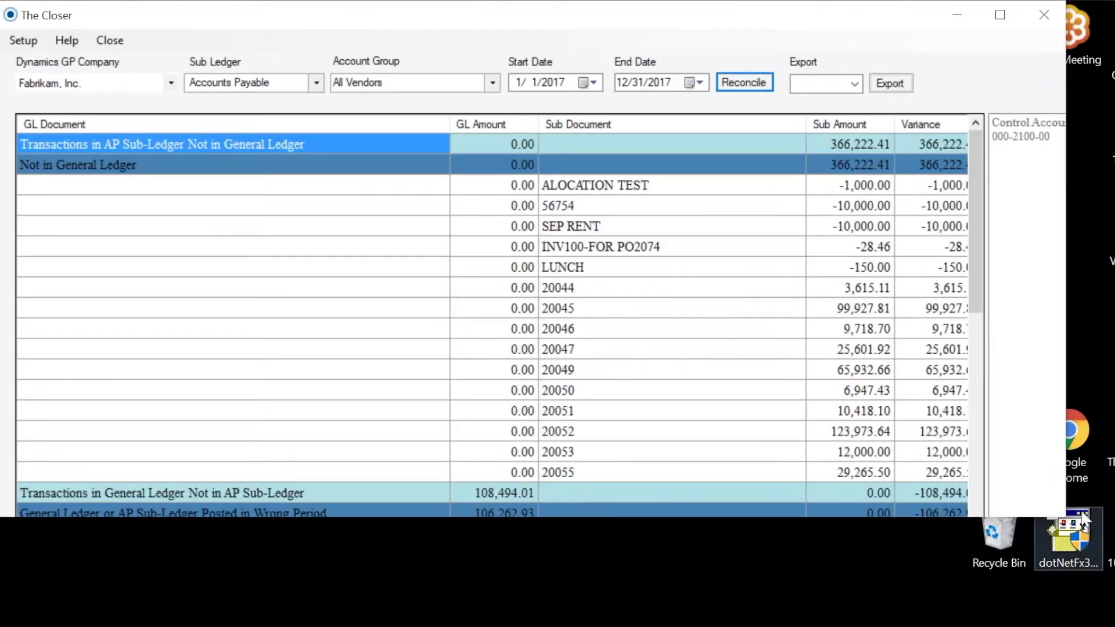
# Step: Enlarge the window and narrow the Sub Document column so the Variance column fits in the Accounts Payable results
pyautogui.moveTo(1072, 403); pyautogui.dragTo(1114, 403)
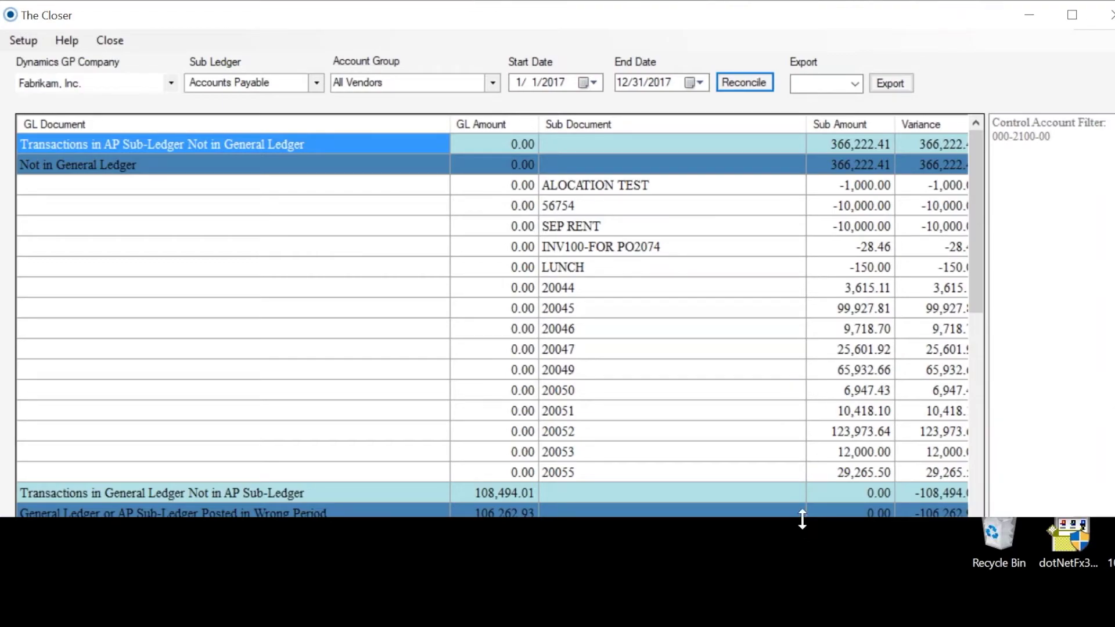
pyautogui.moveTo(801, 519); pyautogui.dragTo(796, 608)
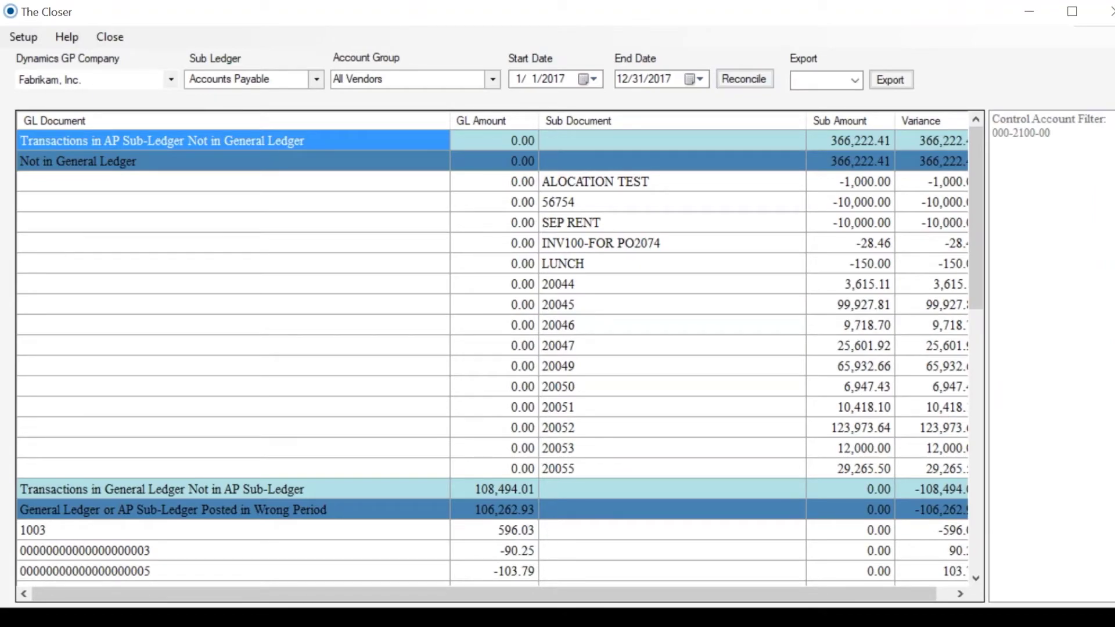
pyautogui.click(140, 223)
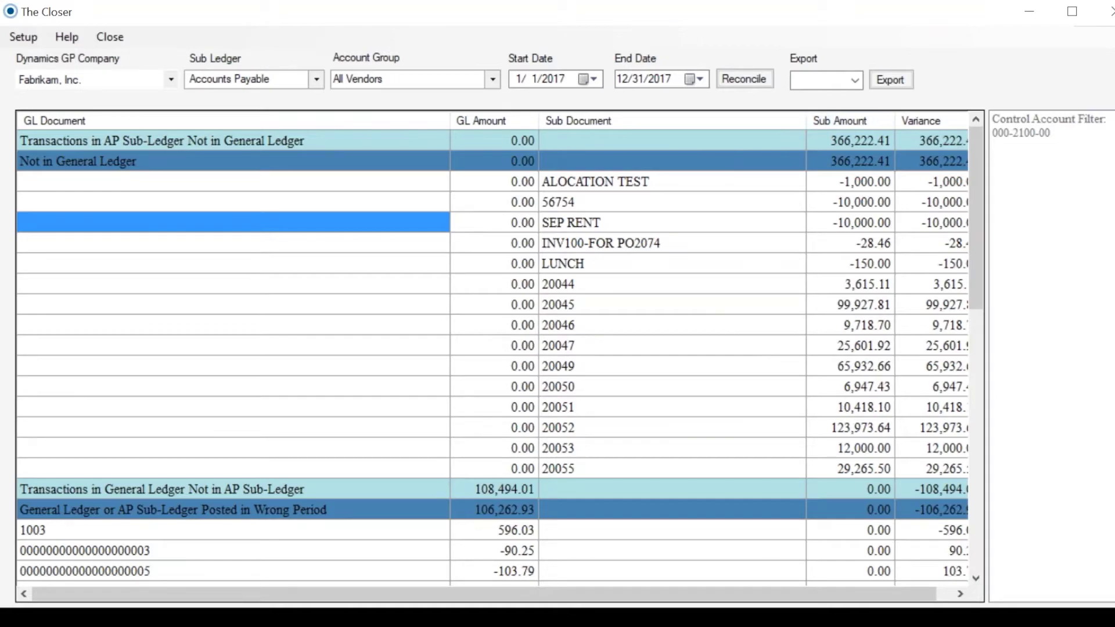
pyautogui.moveTo(806, 122); pyautogui.dragTo(782, 123)
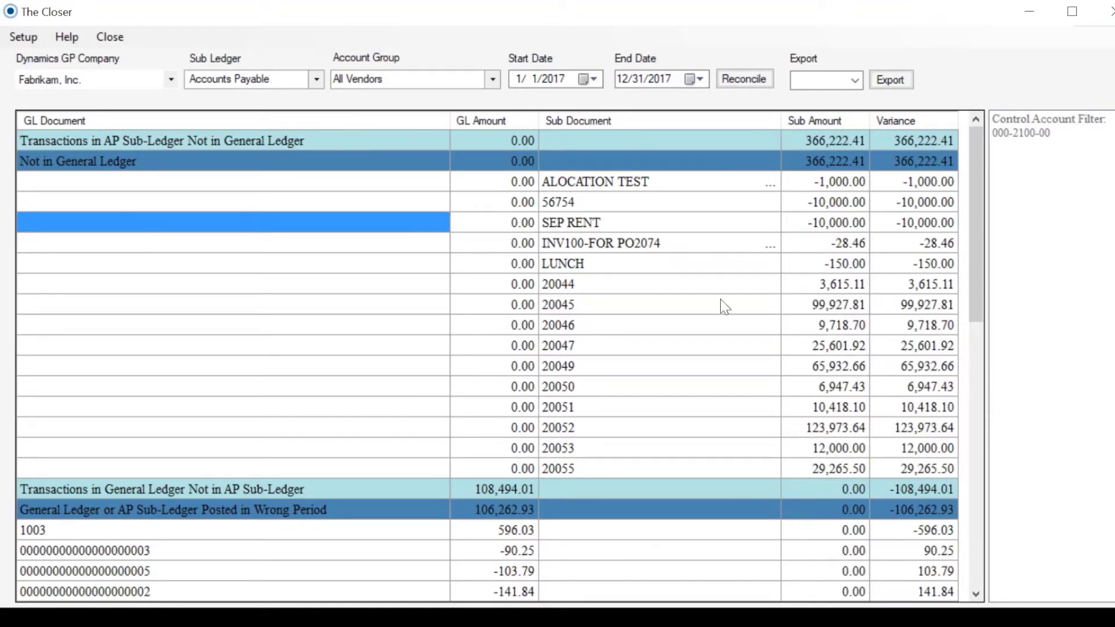
pyautogui.scroll(-2, 341, 477)
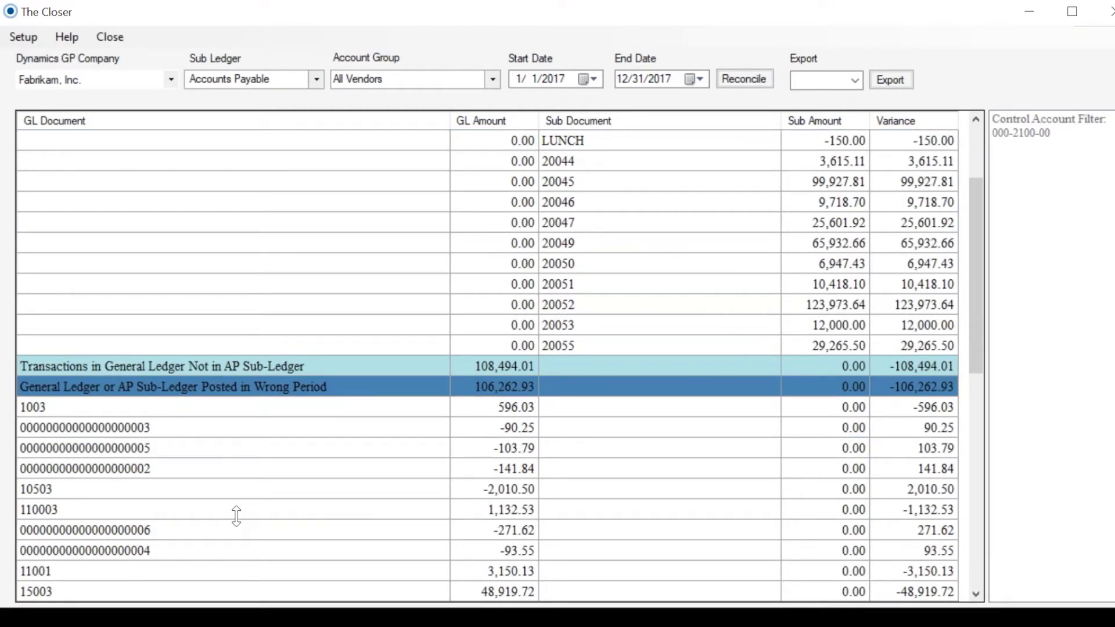
pyautogui.scroll(2, 237, 515)
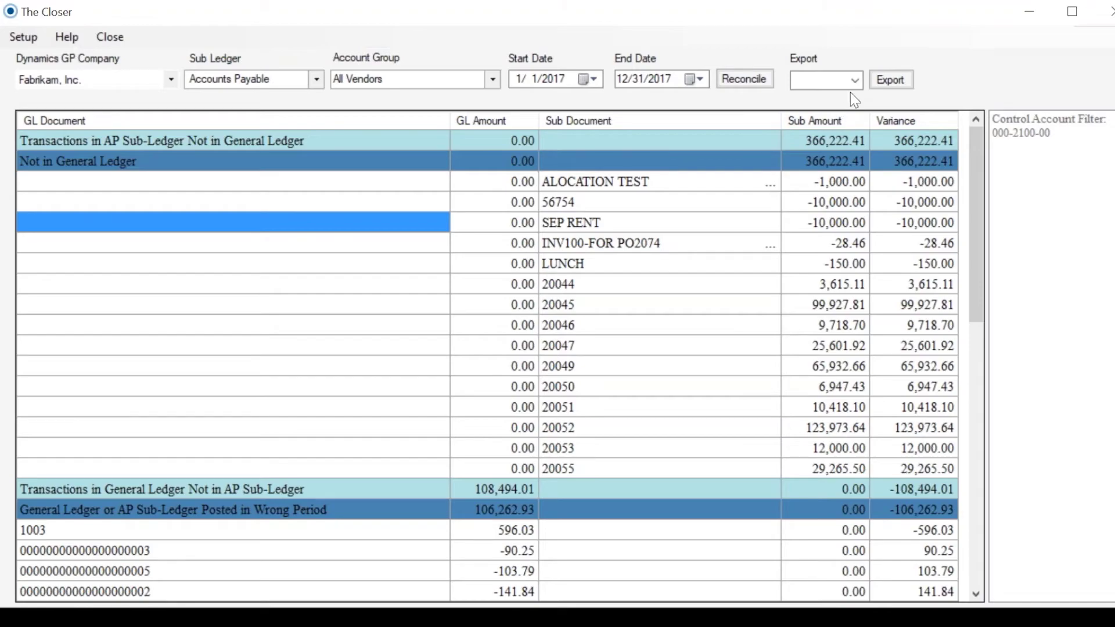
# Step: Export the Accounts Payable reconciliation in Excel format and dismiss the confirmation message
pyautogui.click(836, 80)
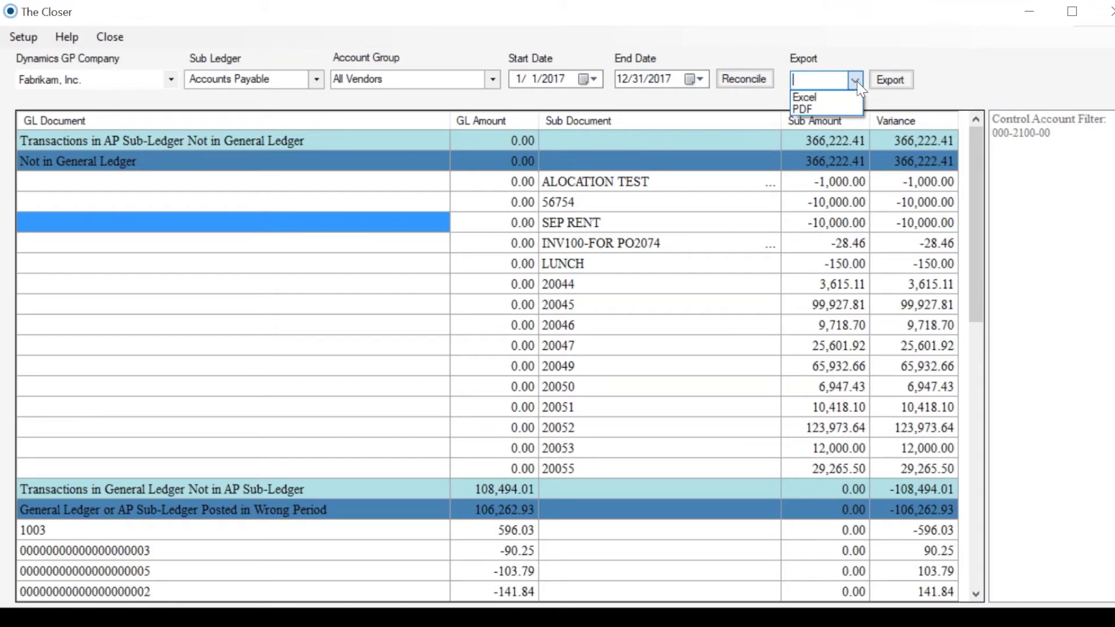
pyautogui.click(828, 96)
pyautogui.click(888, 81)
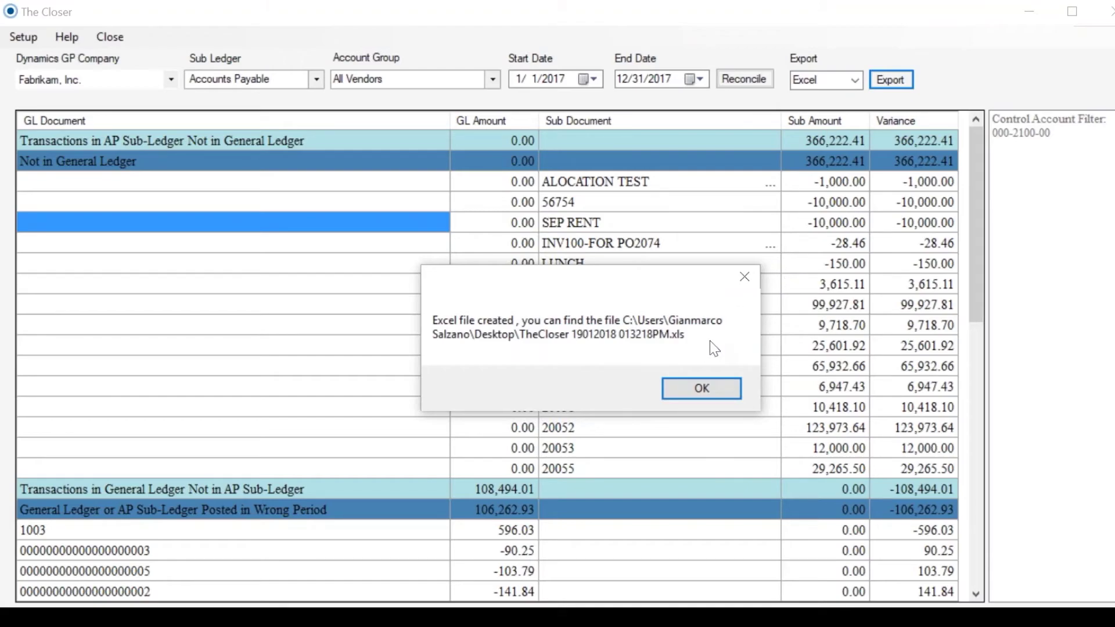
pyautogui.click(708, 389)
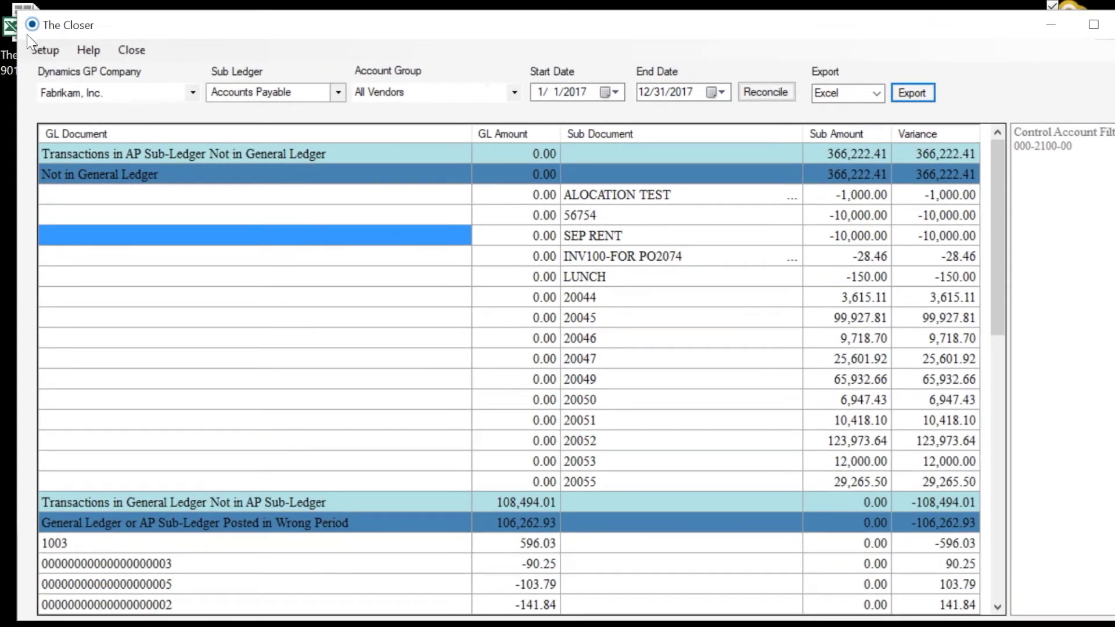
pyautogui.doubleClick(8, 32)
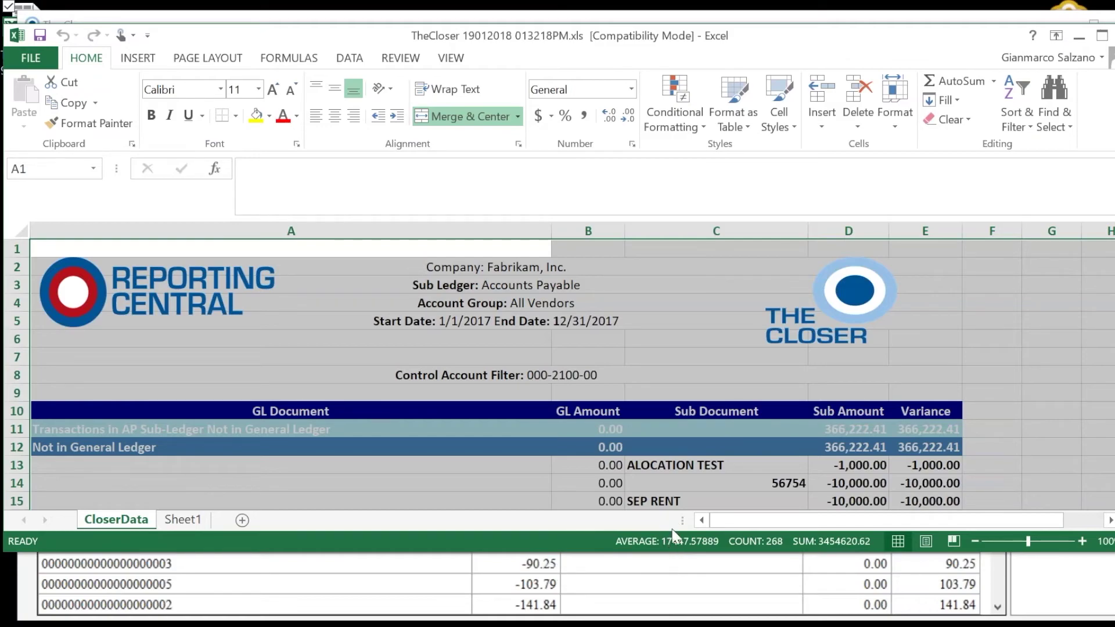
pyautogui.moveTo(665, 552); pyautogui.dragTo(664, 623)
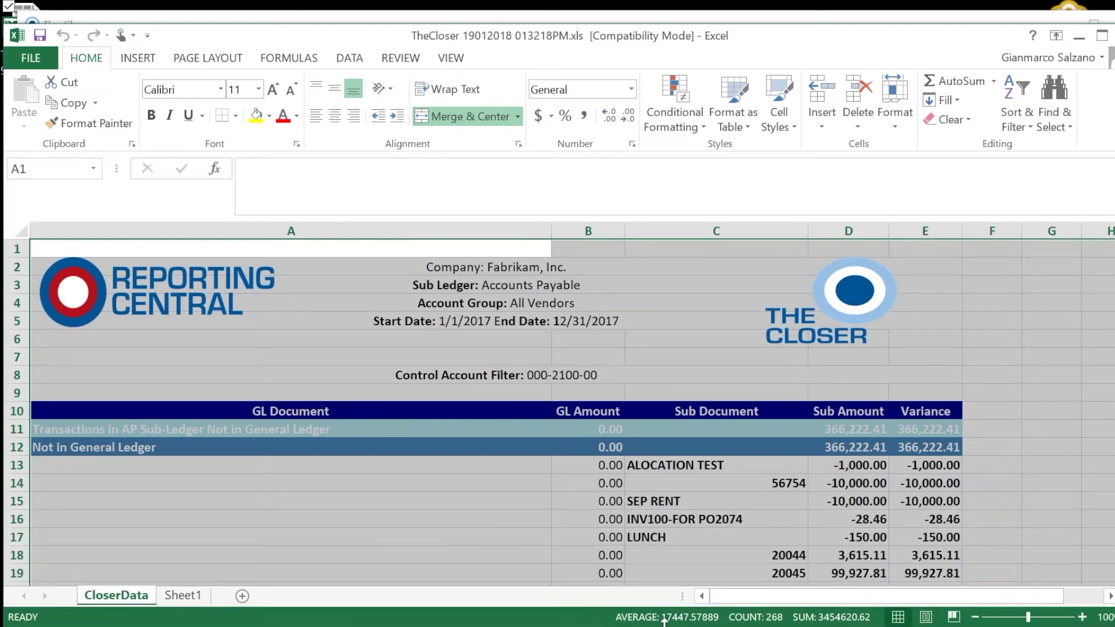
pyautogui.moveTo(891, 42); pyautogui.dragTo(878, 14)
pyautogui.click(700, 329)
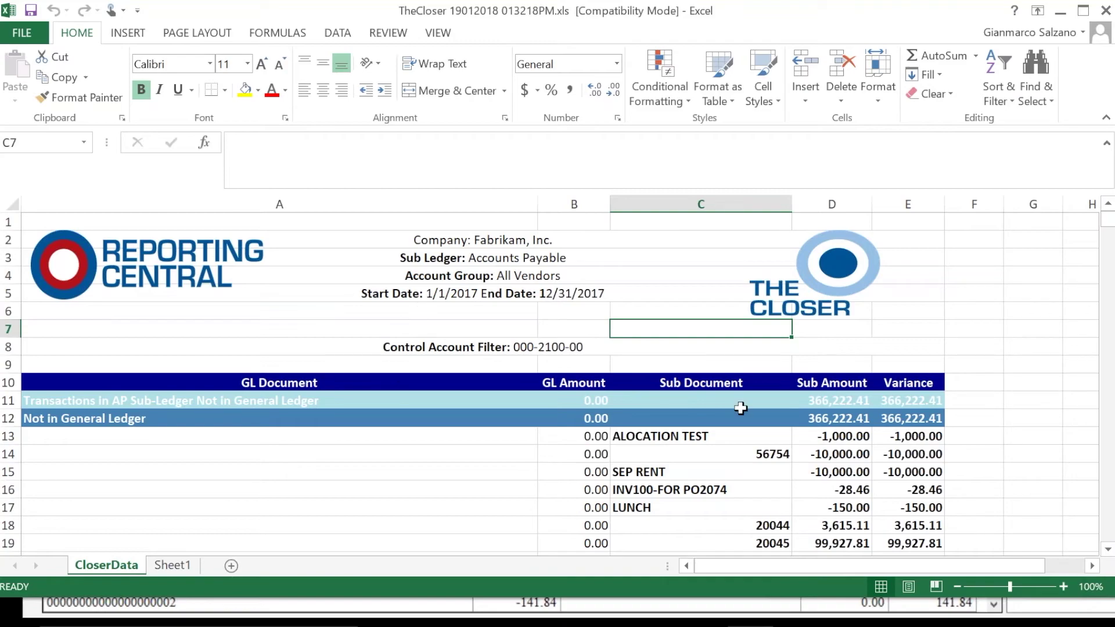
# Step: Enter the text "notes -" in cell F14, beside the Variance column of the CloserData sheet
pyautogui.moveTo(1107, 349); pyautogui.dragTo(1108, 267)
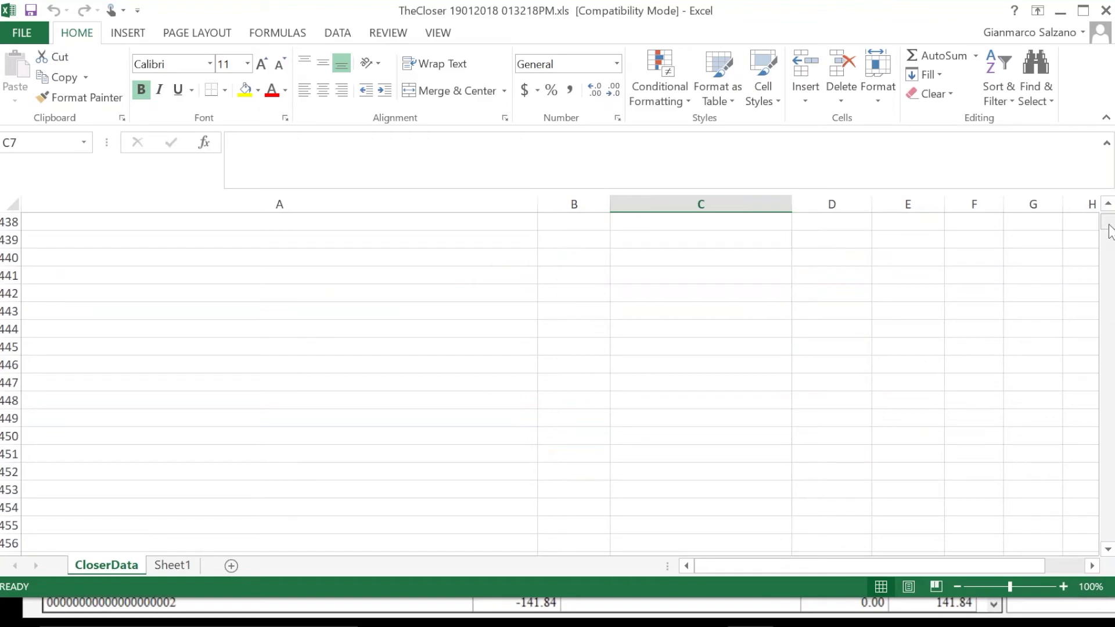
pyautogui.moveTo(1110, 225); pyautogui.dragTo(1108, 212)
pyautogui.scroll(-1, 976, 353)
pyautogui.scroll(-3, 974, 354)
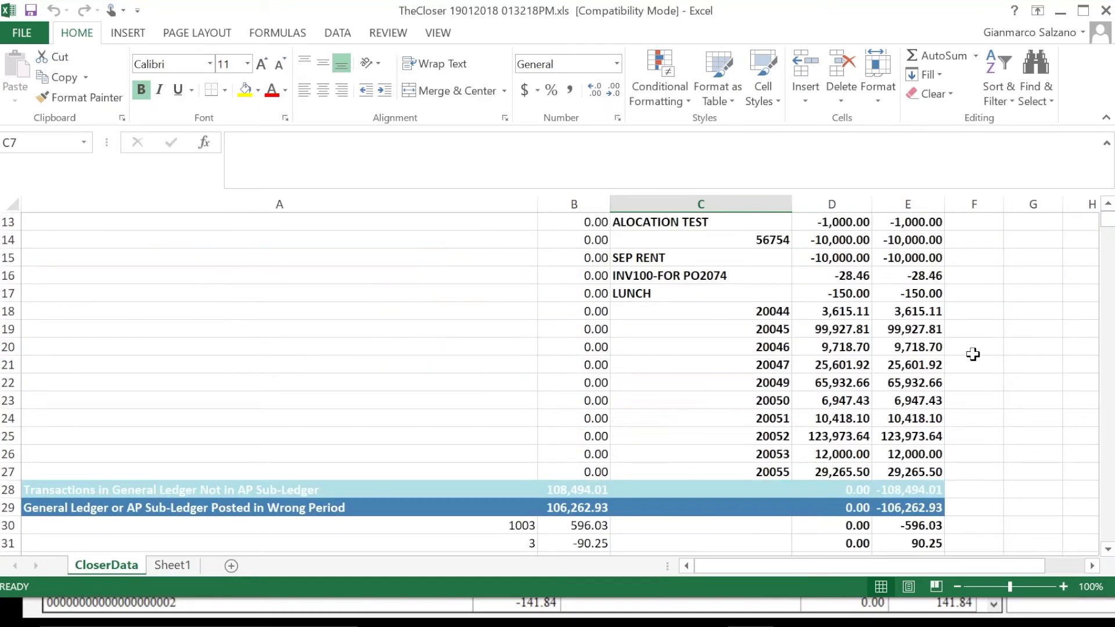
pyautogui.scroll(2, 987, 334)
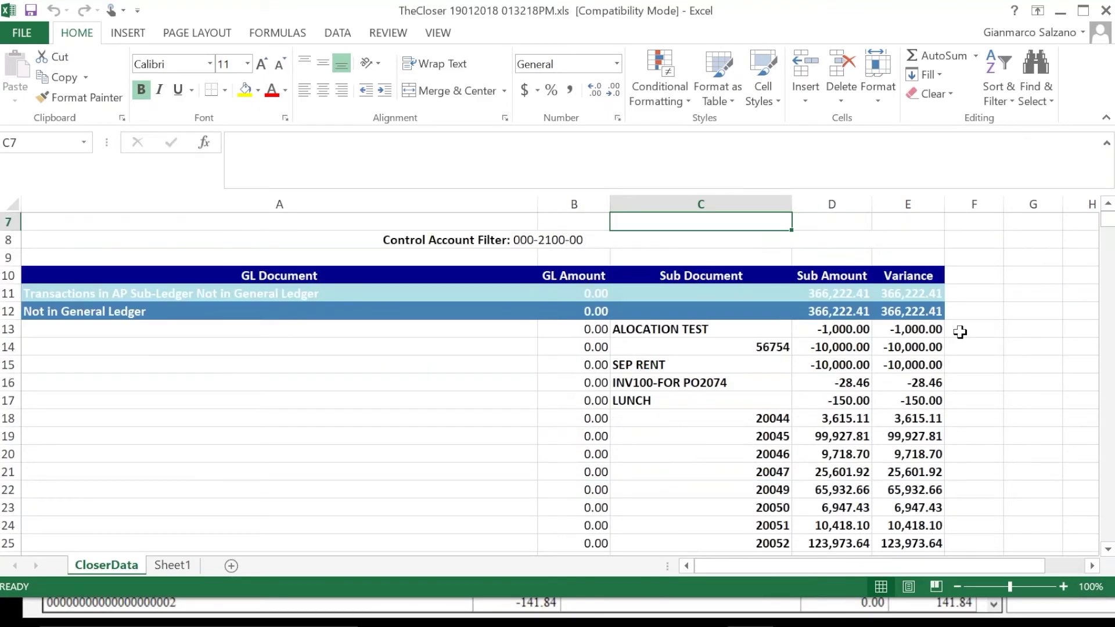
pyautogui.click(967, 346)
pyautogui.write('note')
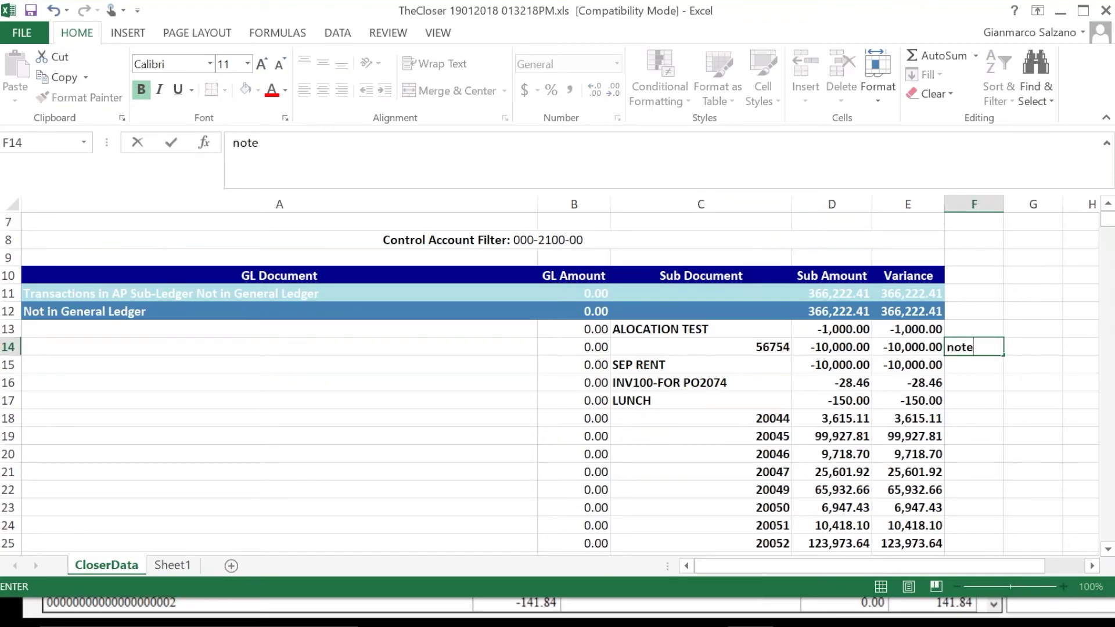
pyautogui.write('s -')
pyautogui.press('Return')
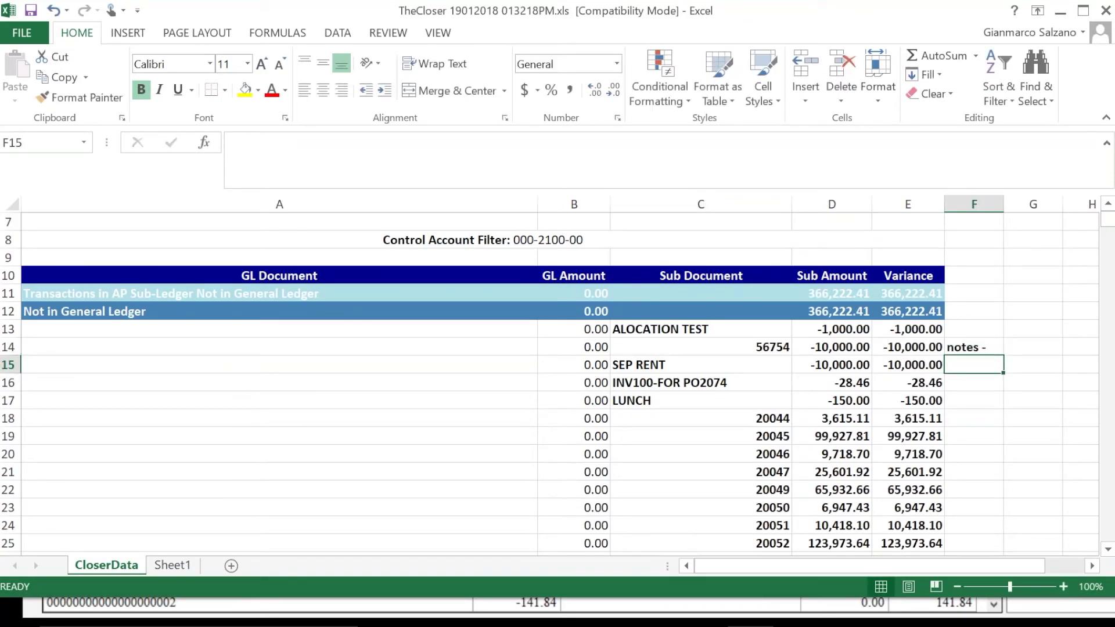
# Step: Fill the SEP RENT cells C15 to E15 with yellow and close the workbook to return to The Closer
pyautogui.moveTo(662, 367); pyautogui.dragTo(906, 367)
pyautogui.click(244, 91)
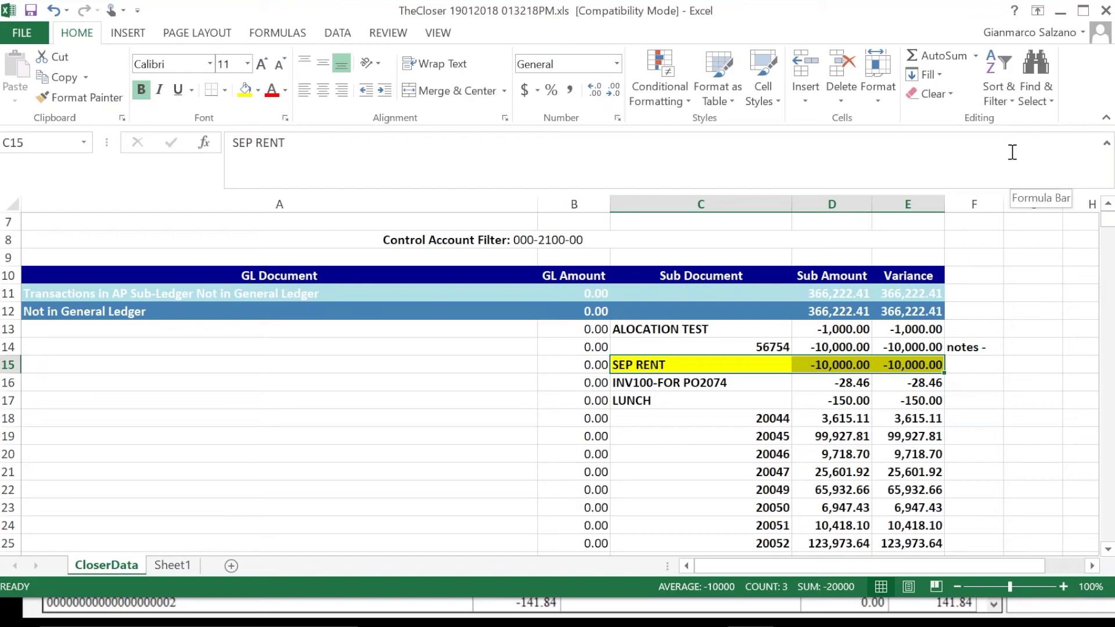
pyautogui.click(1106, 11)
pyautogui.click(585, 351)
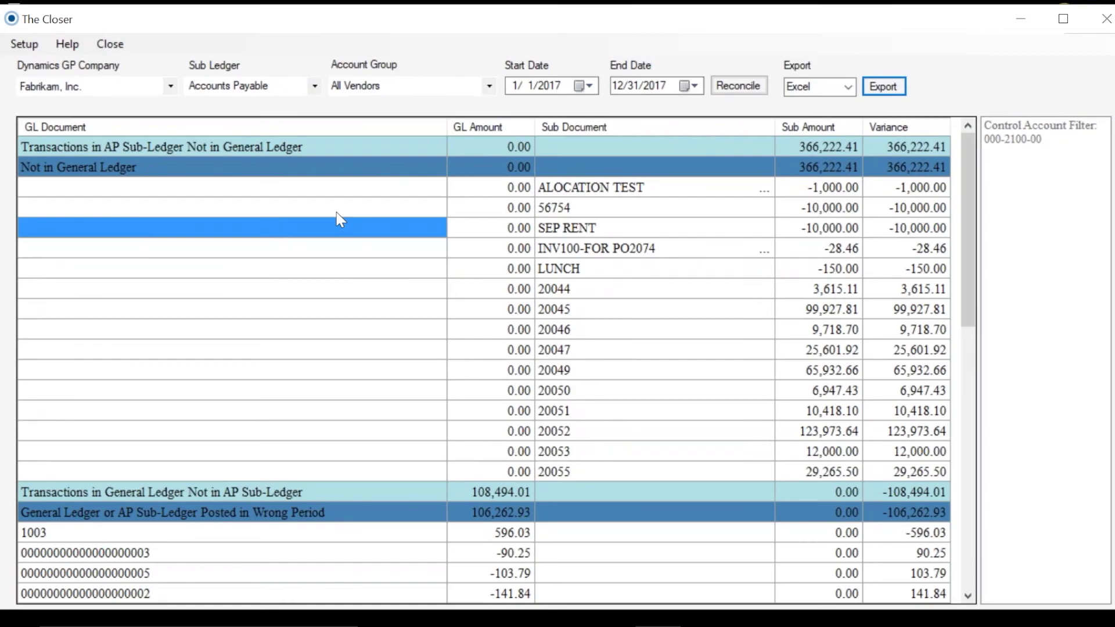
# Step: Review the list of available sub-ledgers, leaving Accounts Payable selected
pyautogui.click(314, 86)
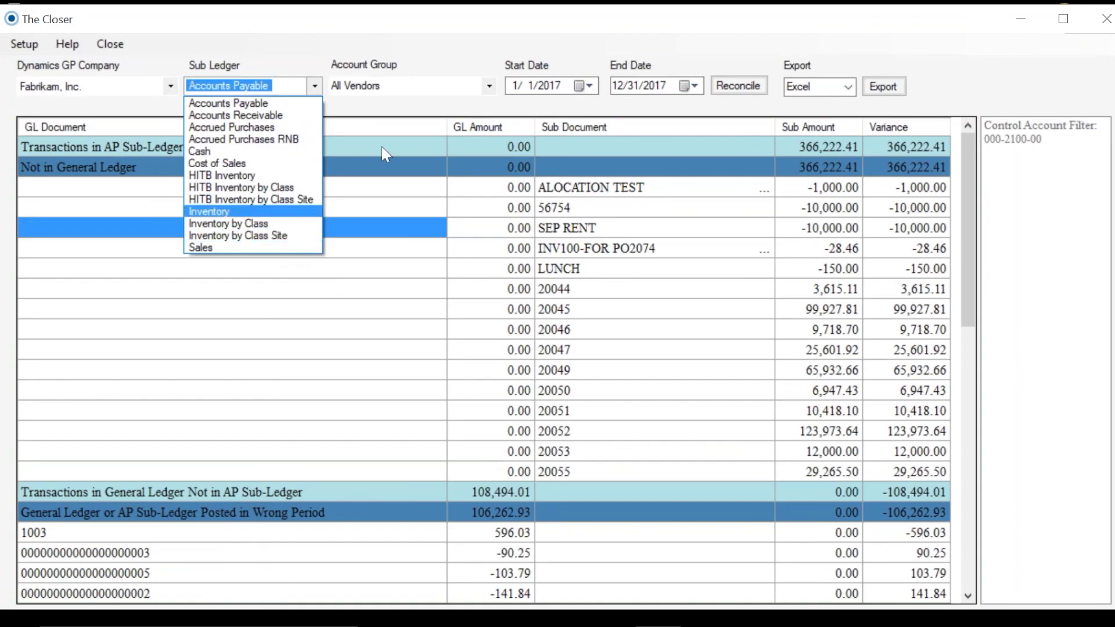
pyautogui.click(461, 33)
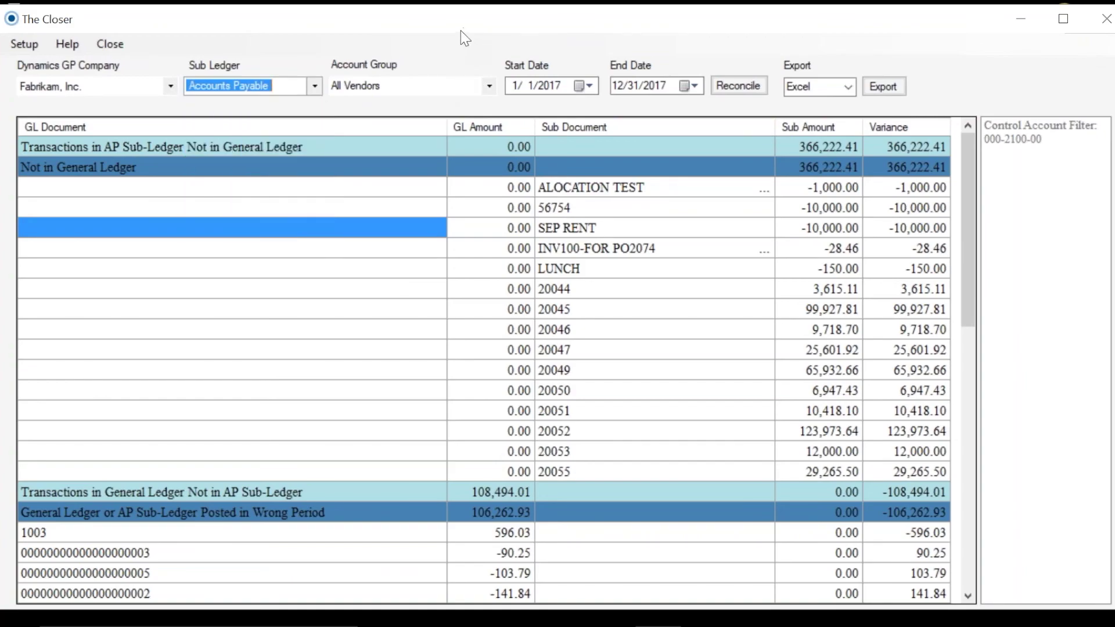